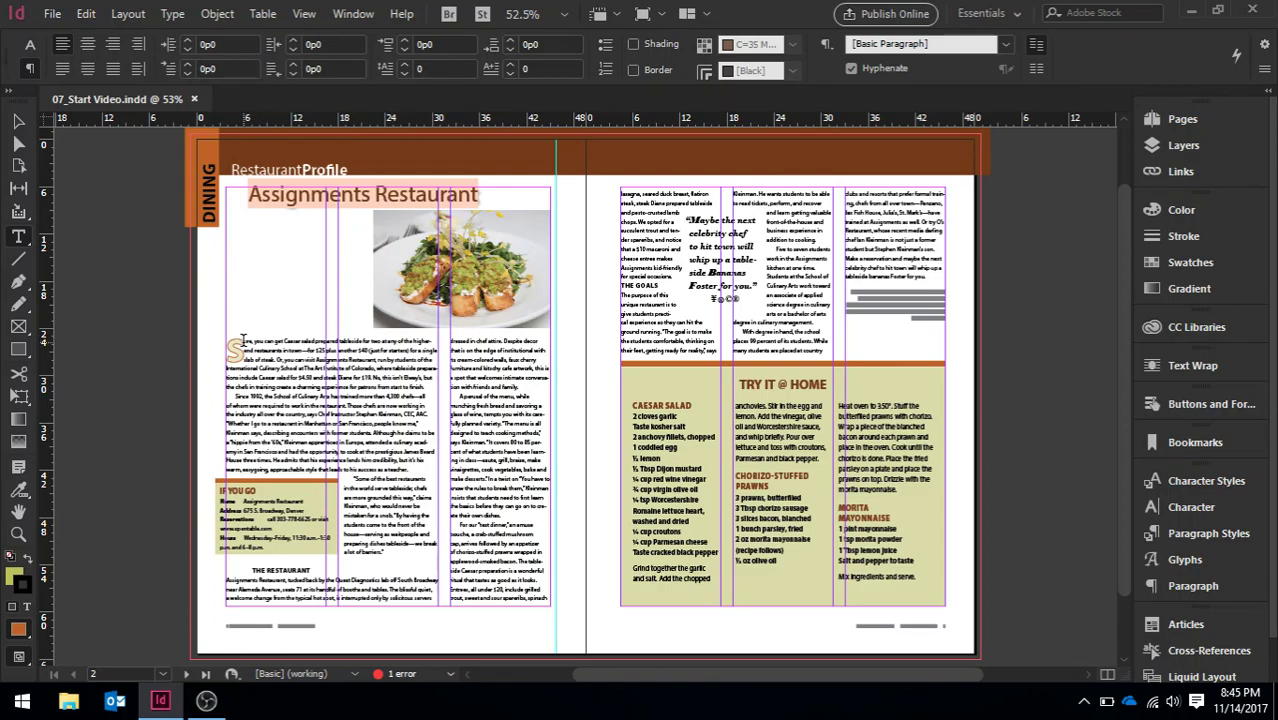
Widen the kerning between the drop cap S and the following "ure" in the article's opening paragraph to 40.
click(242, 340)
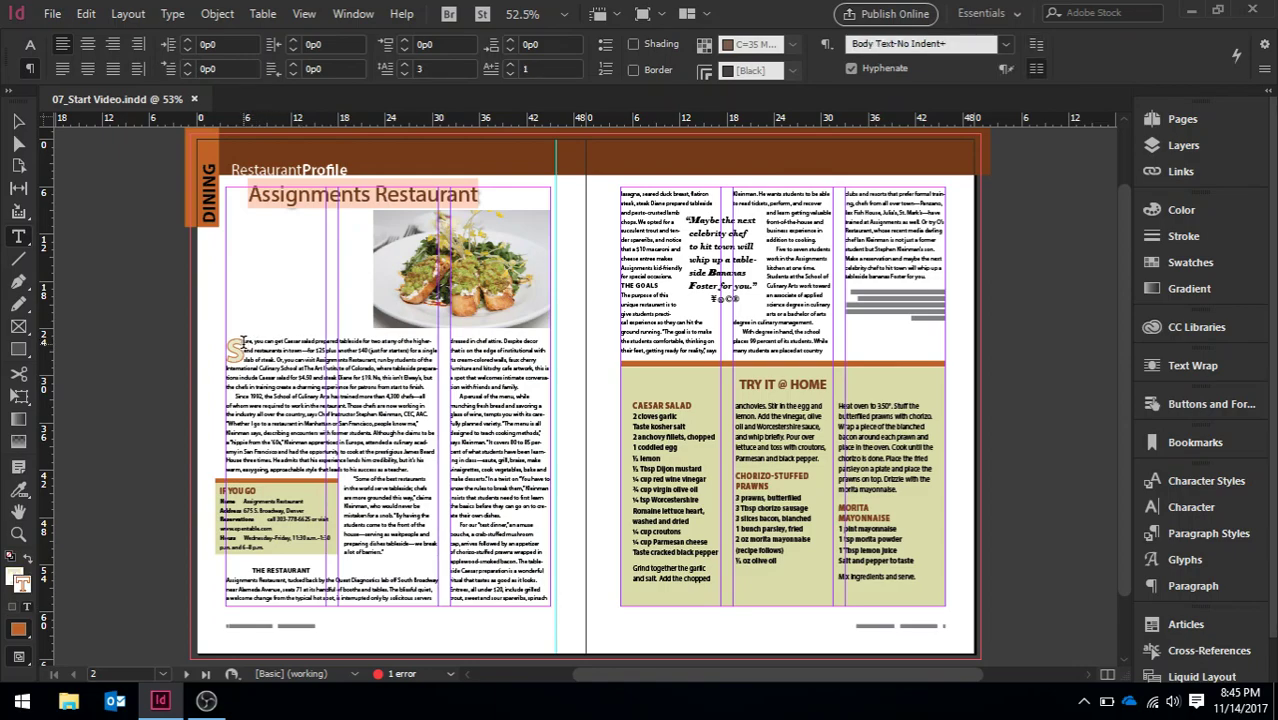
key(ctrl+equal)
key(ctrl+equal)
key(ctrl+equal)
key(ctrl+equal)
key(ctrl+equal)
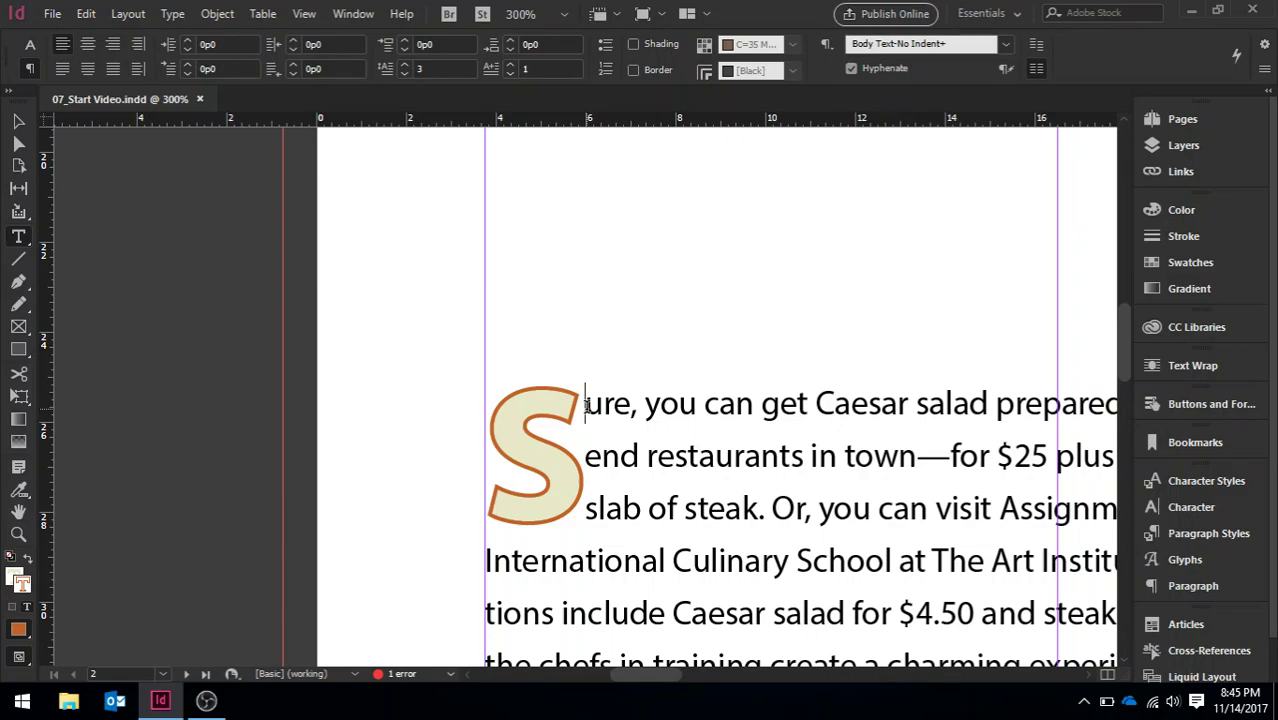
key(Escape)
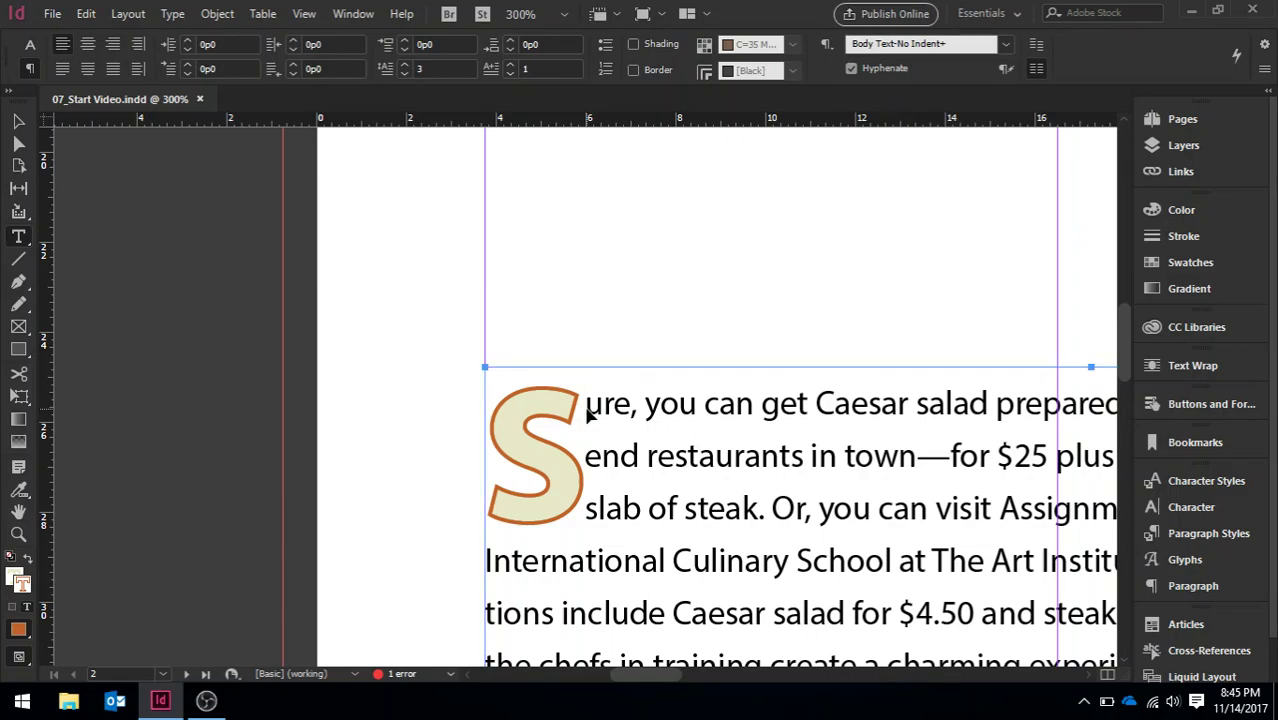
key(Return)
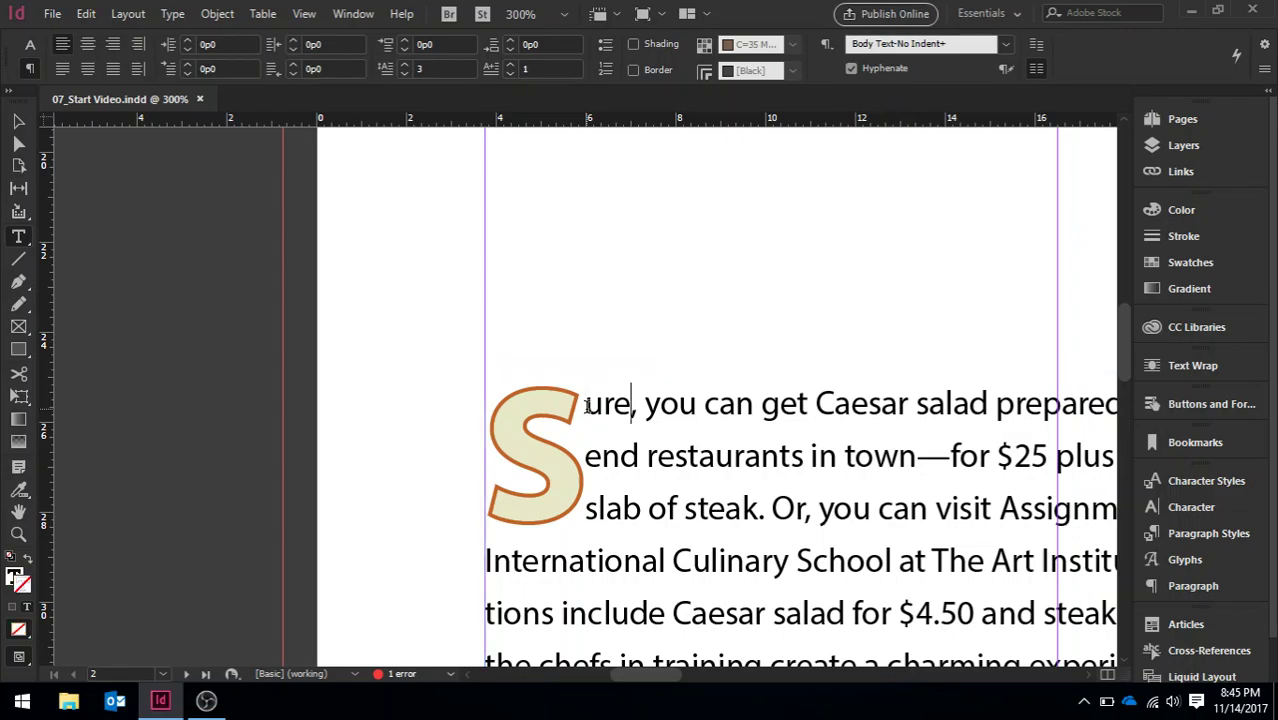
key(Left)
key(Left)
key(Left)
key(Left)
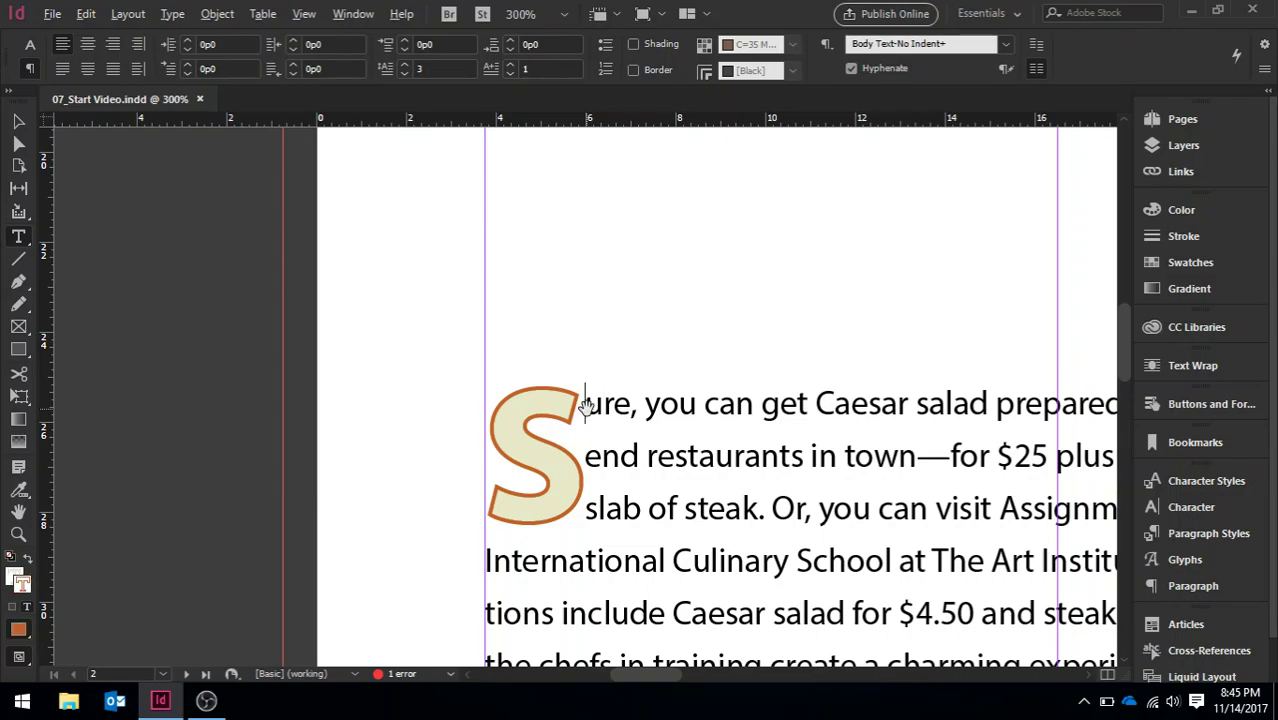
key(alt+Right)
key(alt+Right)
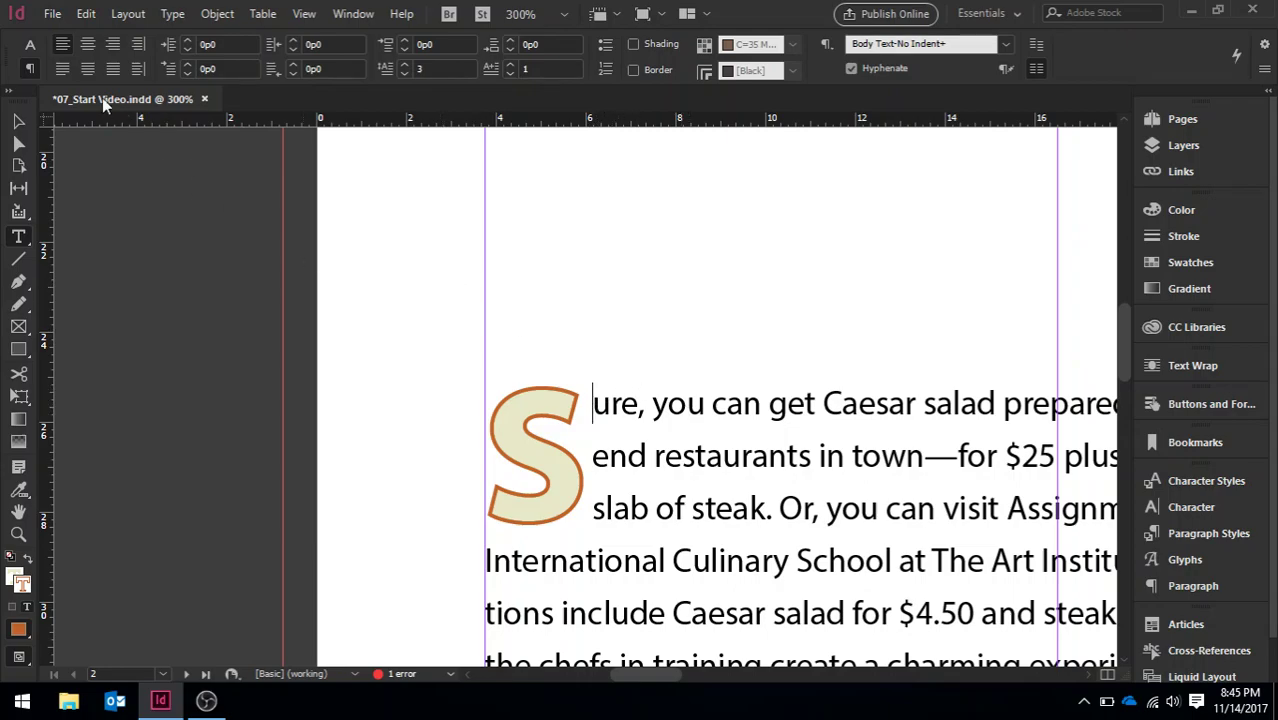
Try tightening the kerning after the drop cap S to -170.
click(29, 47)
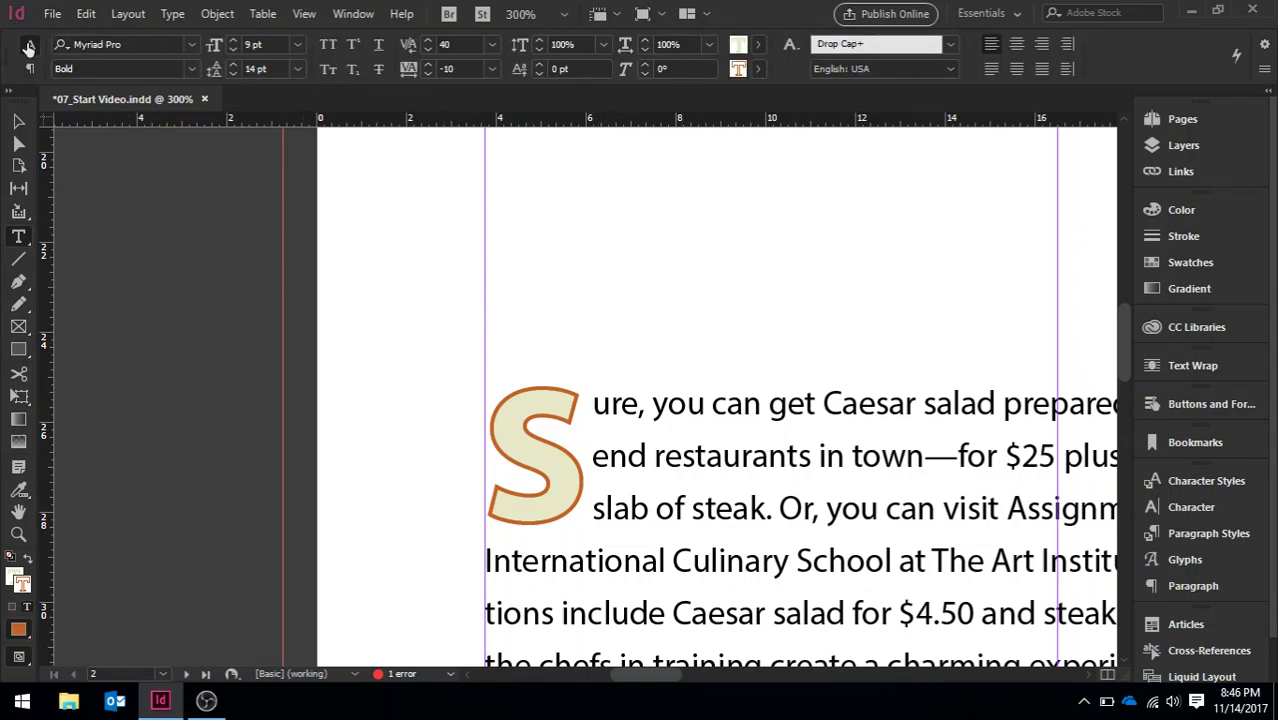
click(427, 50)
click(427, 50)
click(427, 50)
click(427, 50)
click(427, 50)
click(427, 50)
click(427, 50)
click(427, 50)
click(427, 50)
click(427, 50)
click(427, 50)
click(427, 50)
click(427, 50)
click(427, 50)
click(427, 50)
click(427, 50)
click(427, 50)
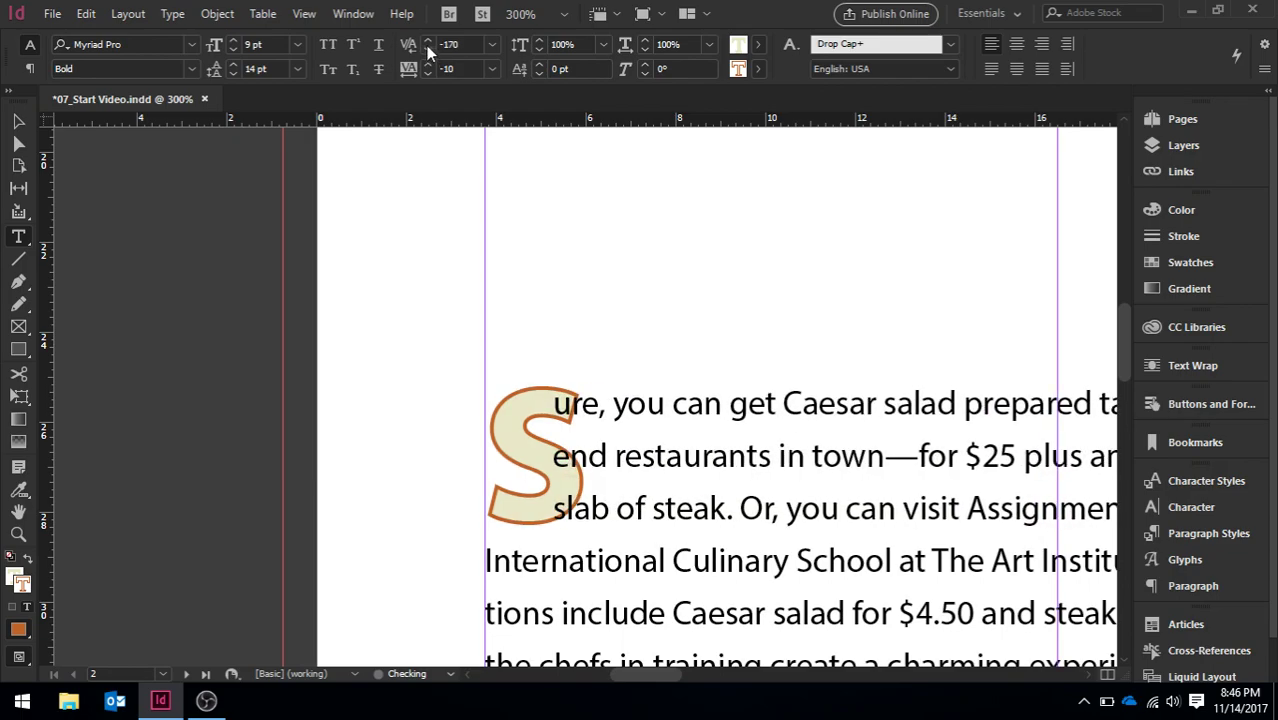
Return the kerning after the drop cap S to 40.
click(426, 38)
click(426, 38)
click(426, 38)
click(426, 38)
click(426, 38)
click(426, 38)
click(426, 38)
click(426, 38)
click(426, 38)
click(426, 38)
click(426, 38)
click(426, 38)
click(426, 38)
double_click(426, 38)
click(426, 38)
click(426, 38)
click(426, 38)
click(426, 38)
click(426, 38)
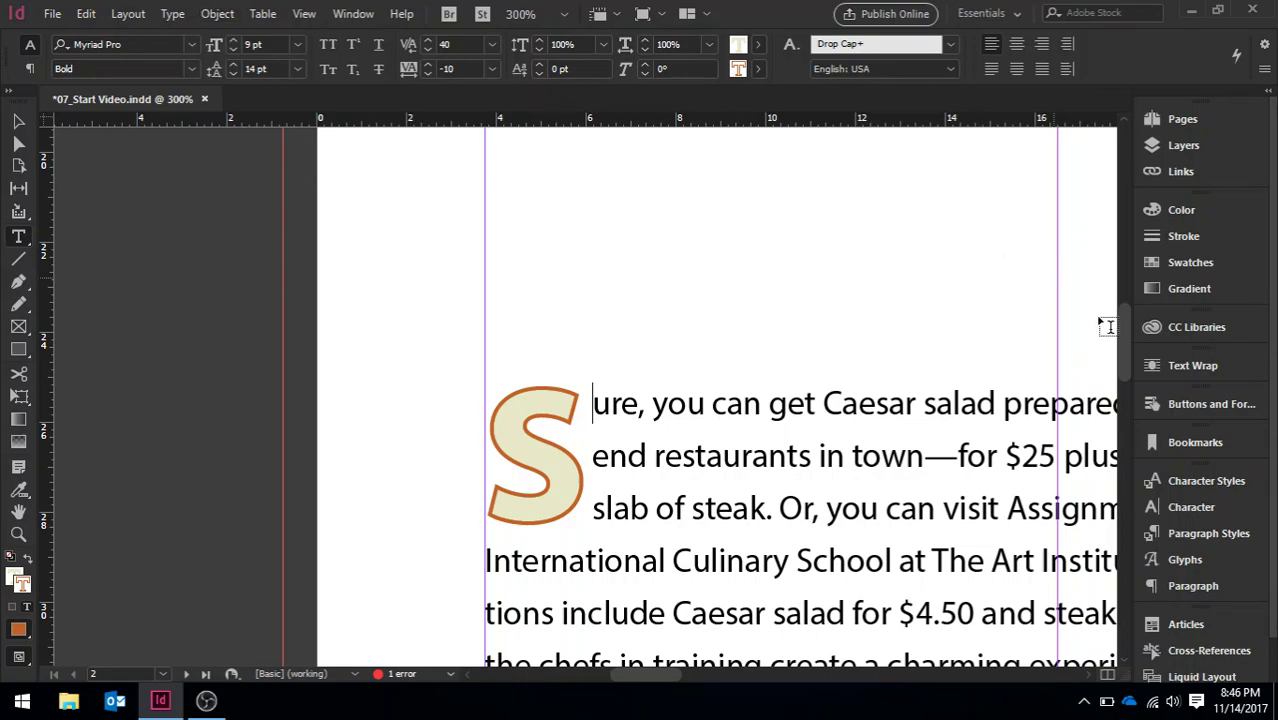
Set the tracking of the "IF YOU GO" sidebar heading to 50.
drag(1128, 326, 1130, 467)
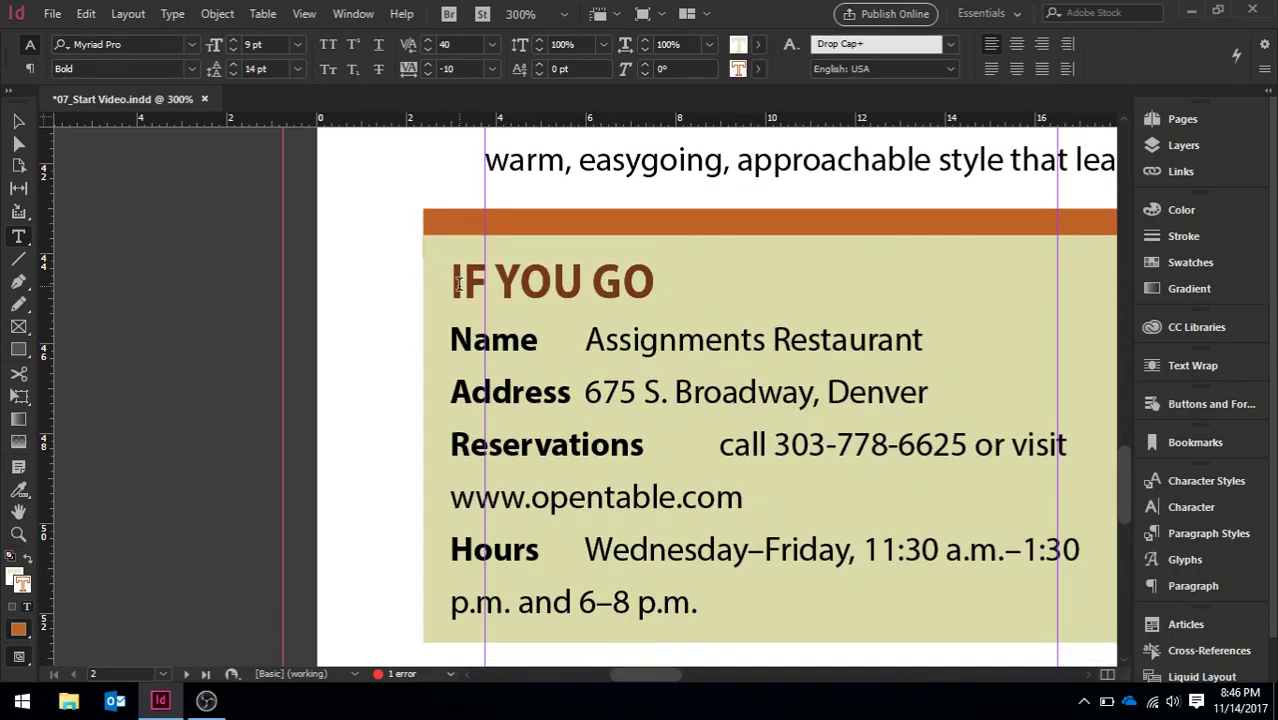
drag(455, 284, 652, 290)
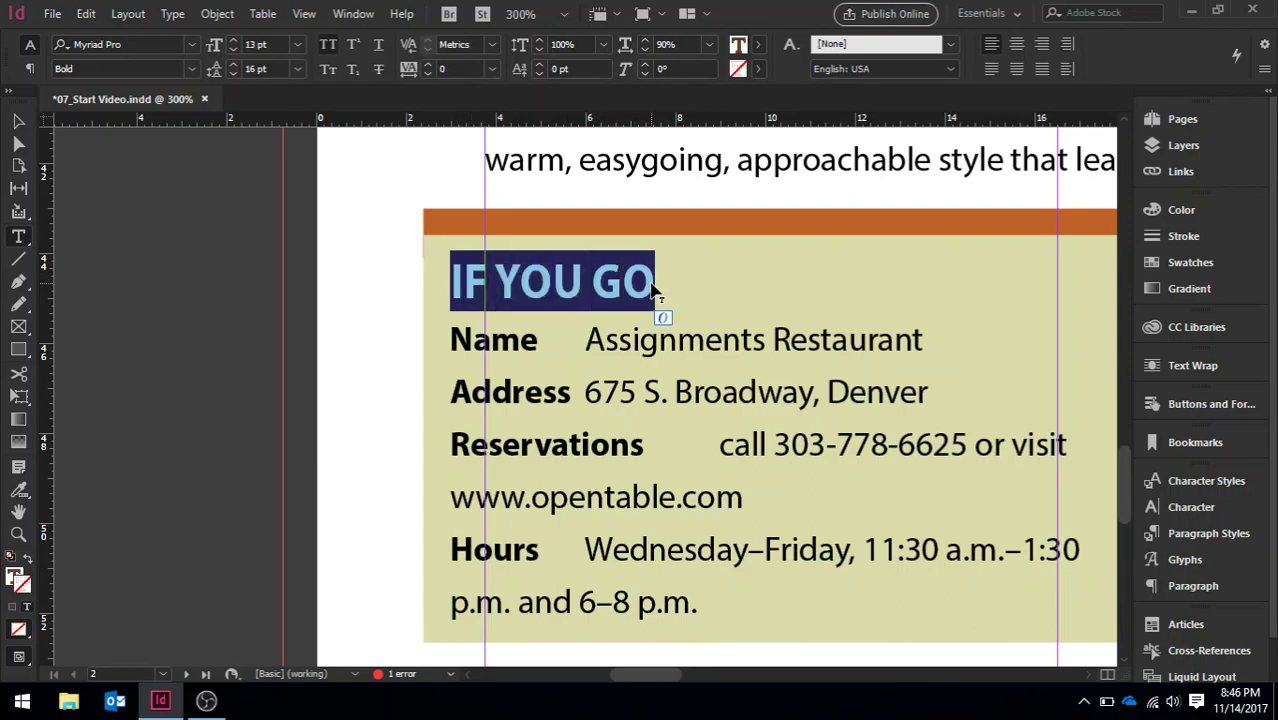
click(1204, 509)
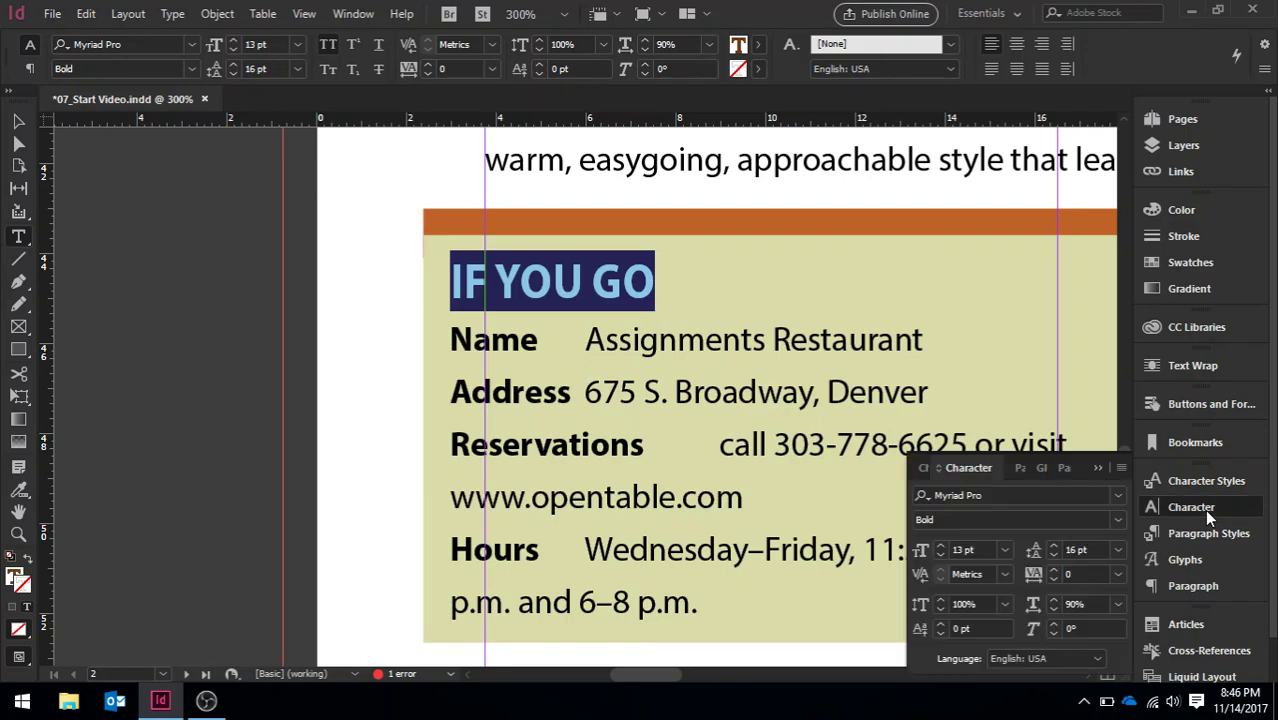
double_click(1072, 572)
text(5)
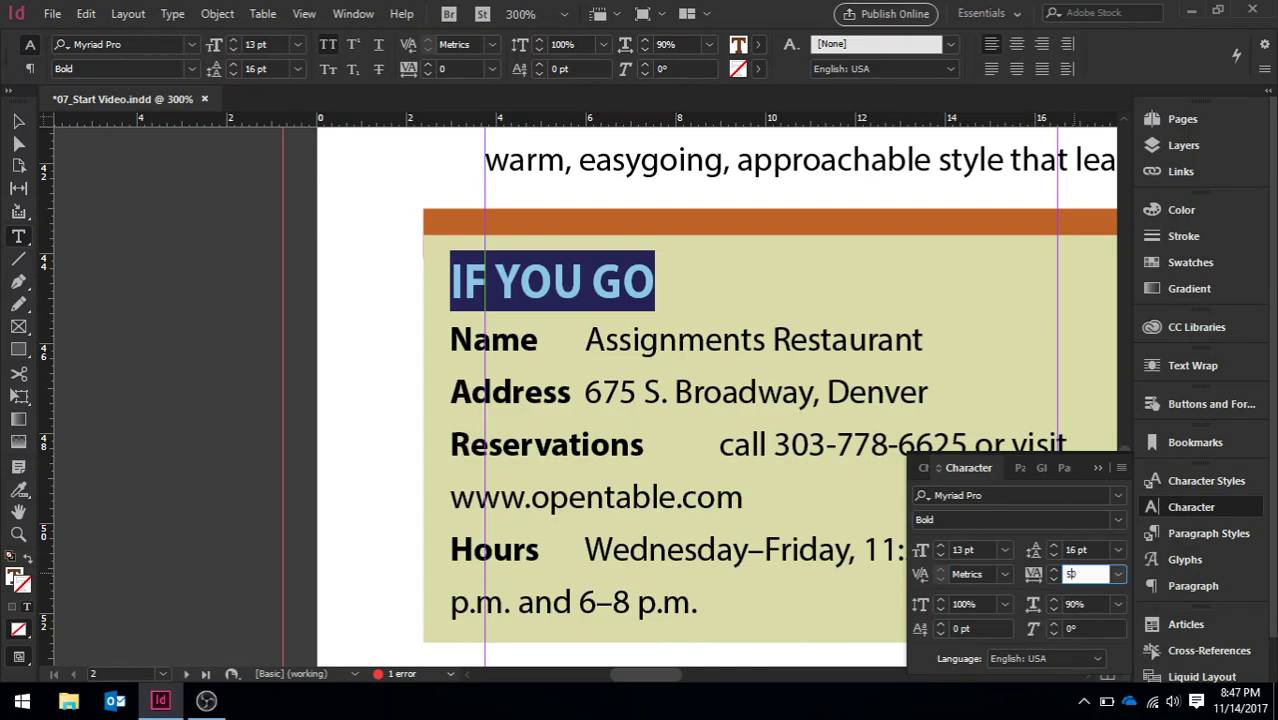
text(0)
key(BackSpace)
text(0)
key(Return)
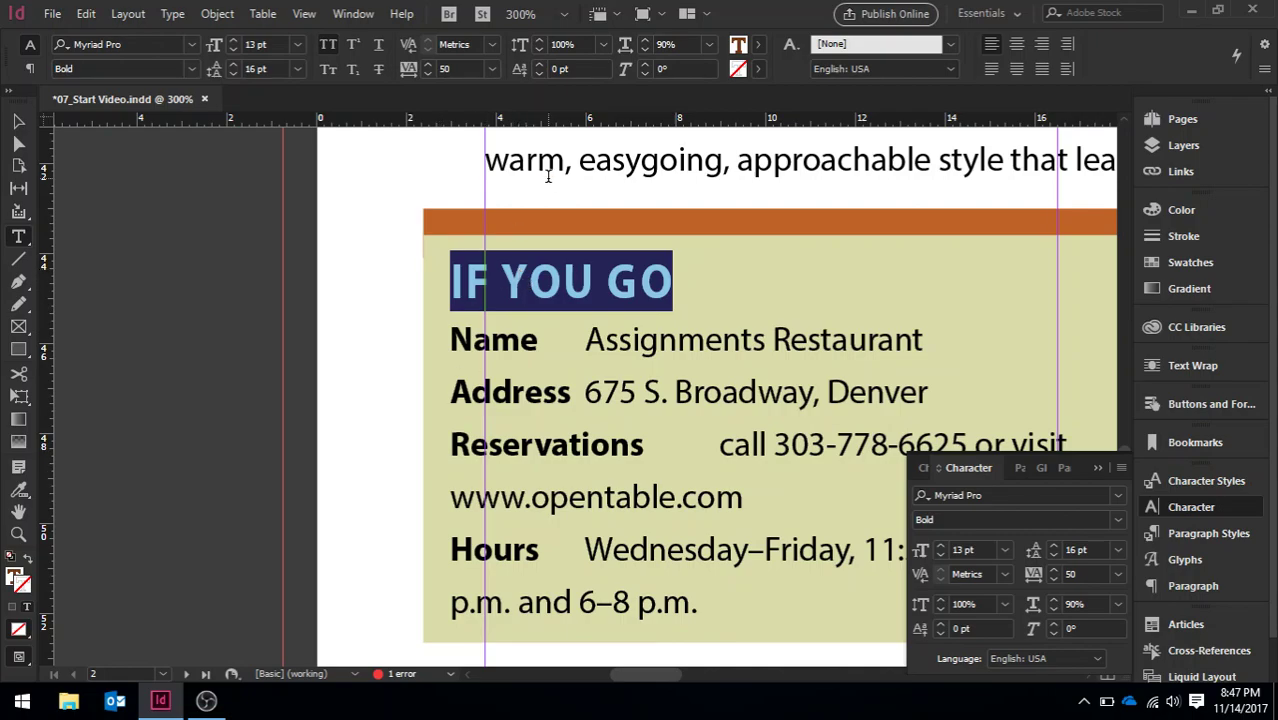
click(381, 381)
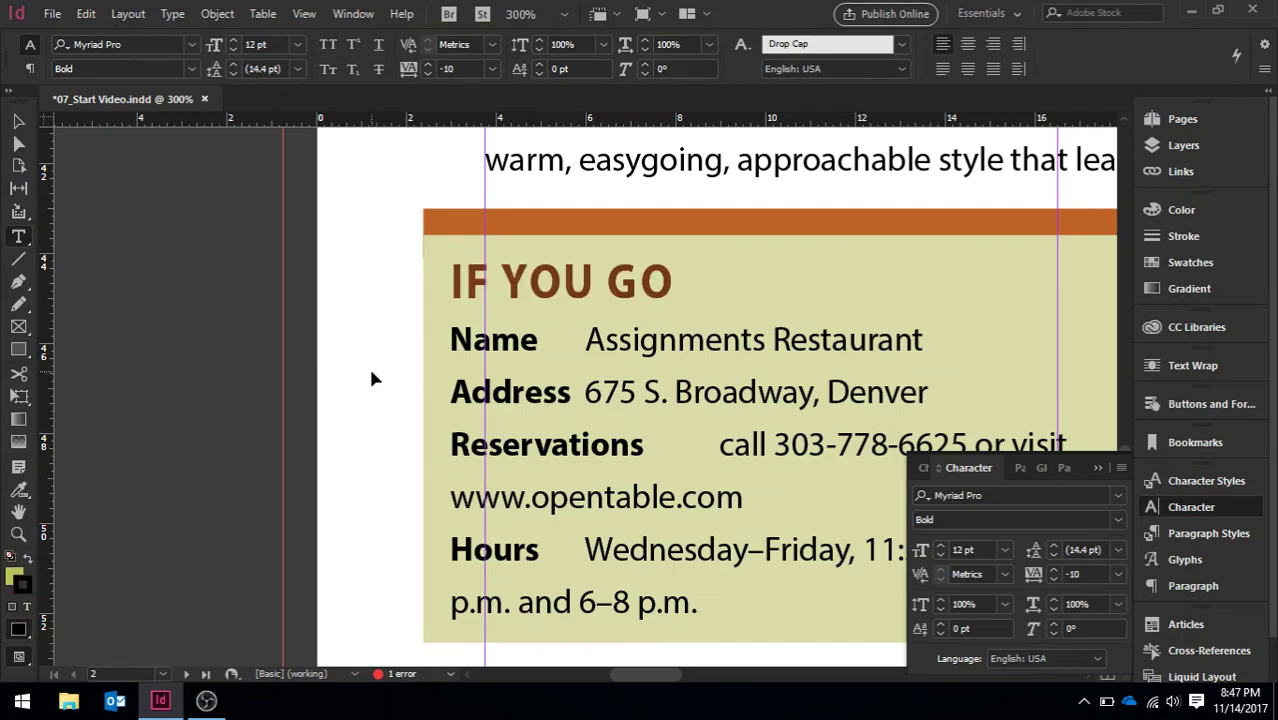
Apply Balance Ragged Lines to the right-aligned author bio paragraph at the end of the article on page 3.
key(ctrl+alt+0)
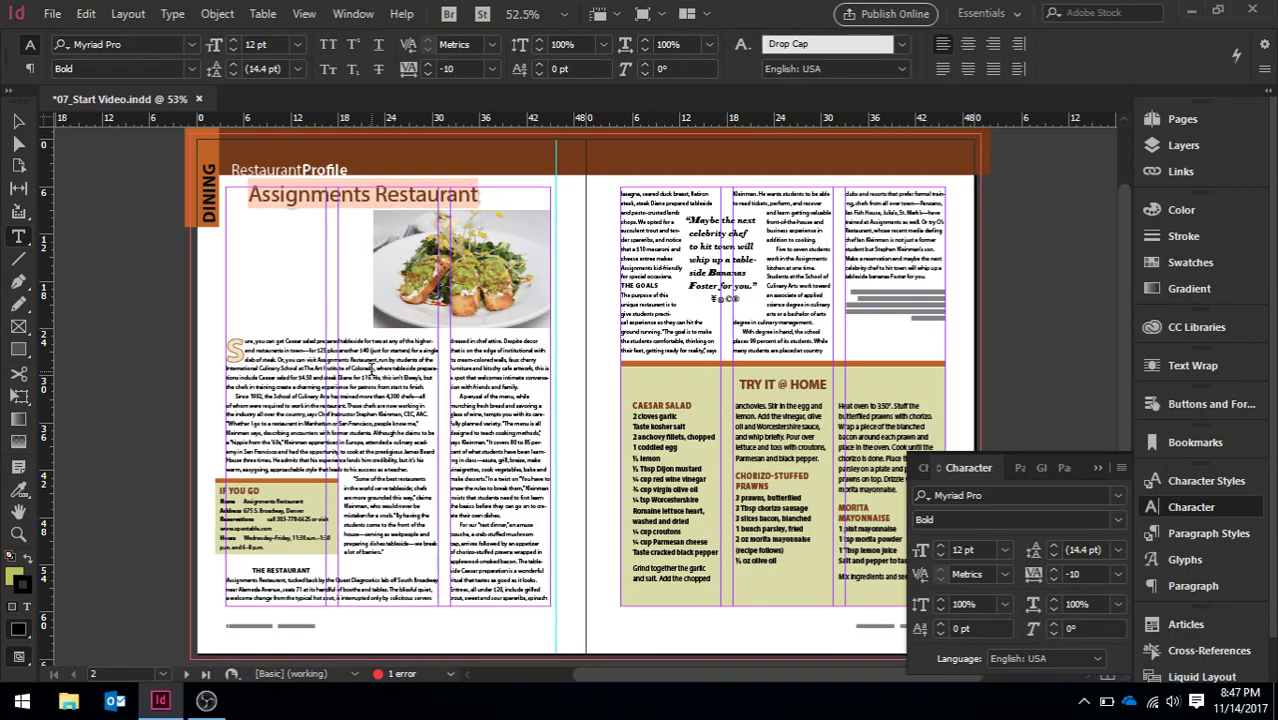
click(921, 304)
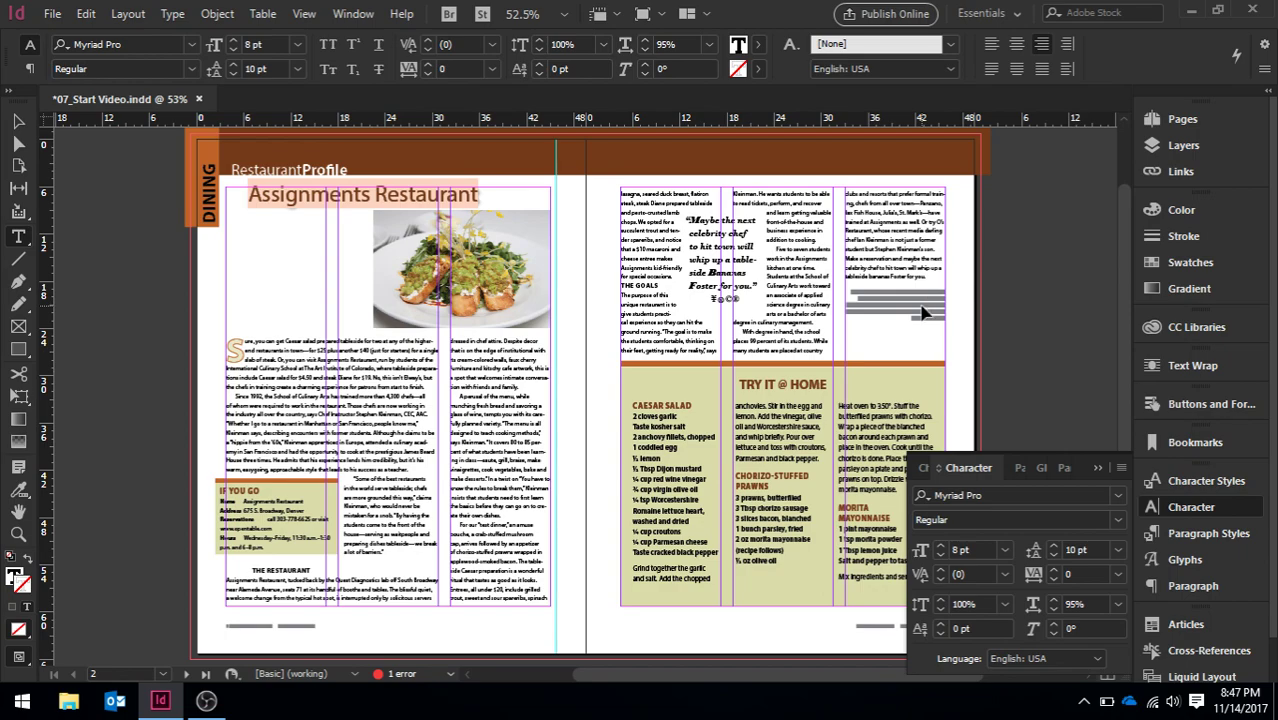
key(ctrl+equal)
key(ctrl+equal)
key(ctrl+equal)
key(ctrl+equal)
key(ctrl+equal)
key(ctrl+equal)
key(ctrl+equal)
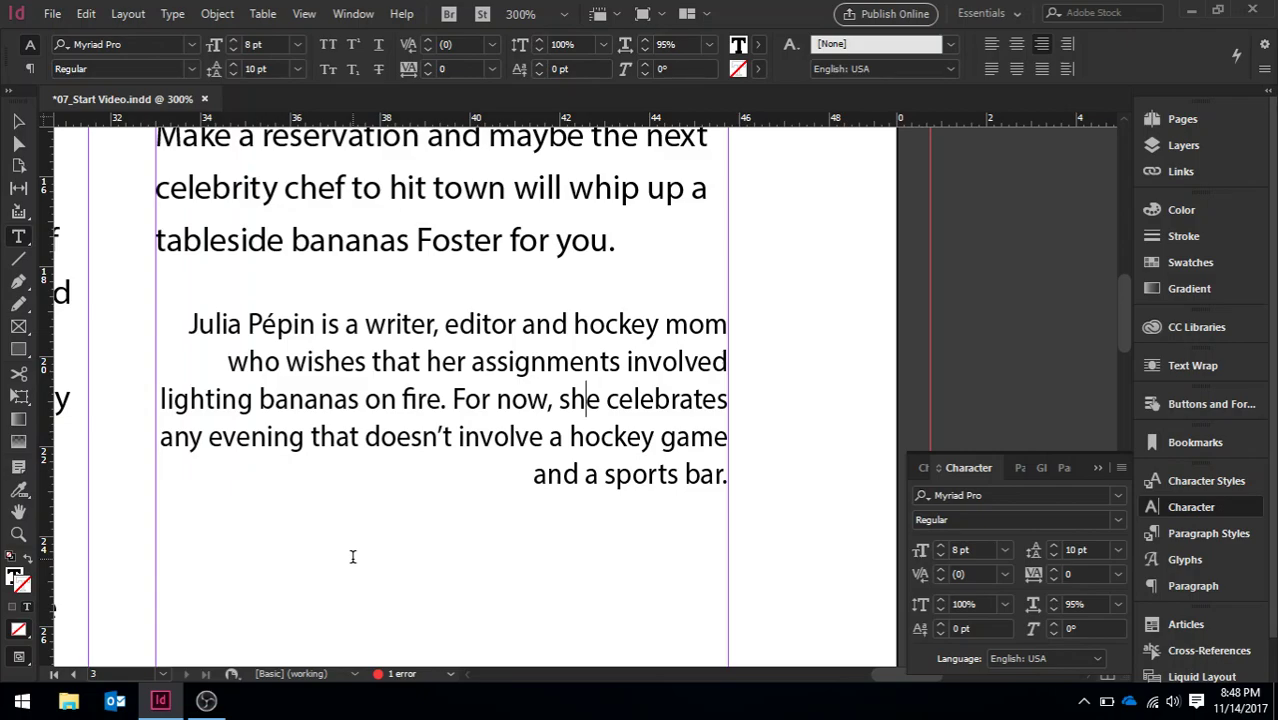
click(1176, 591)
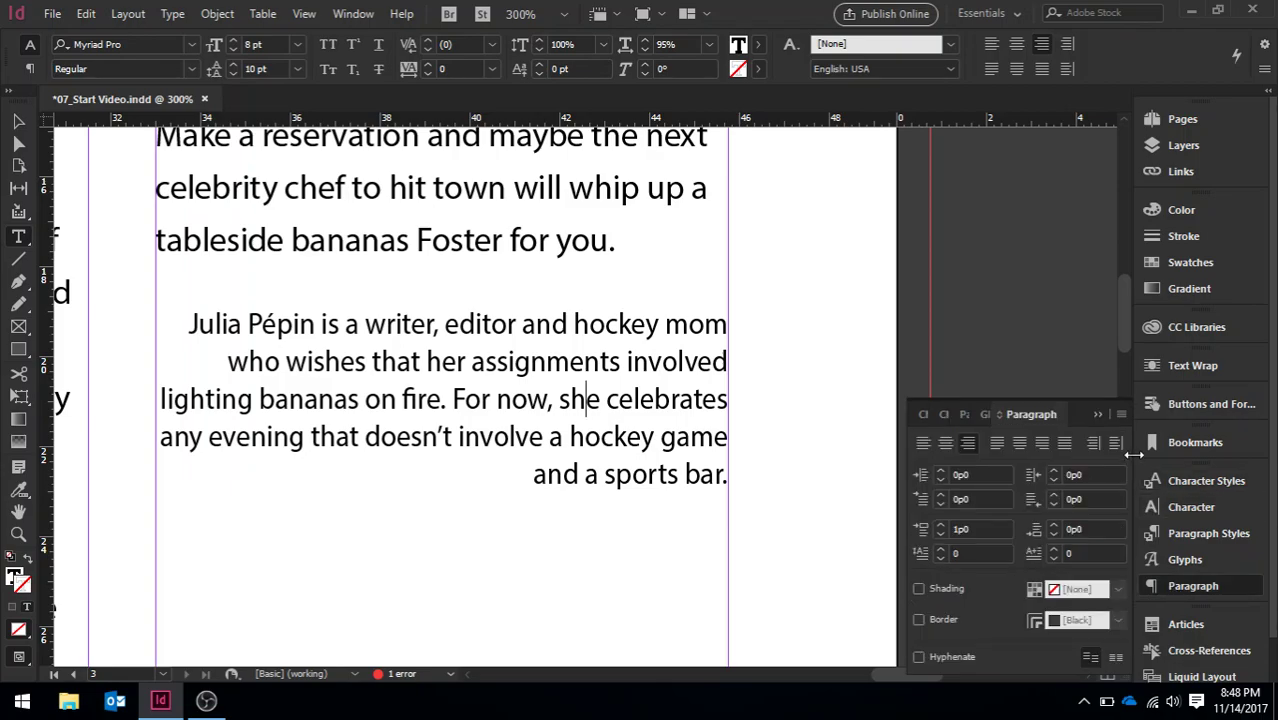
click(1121, 415)
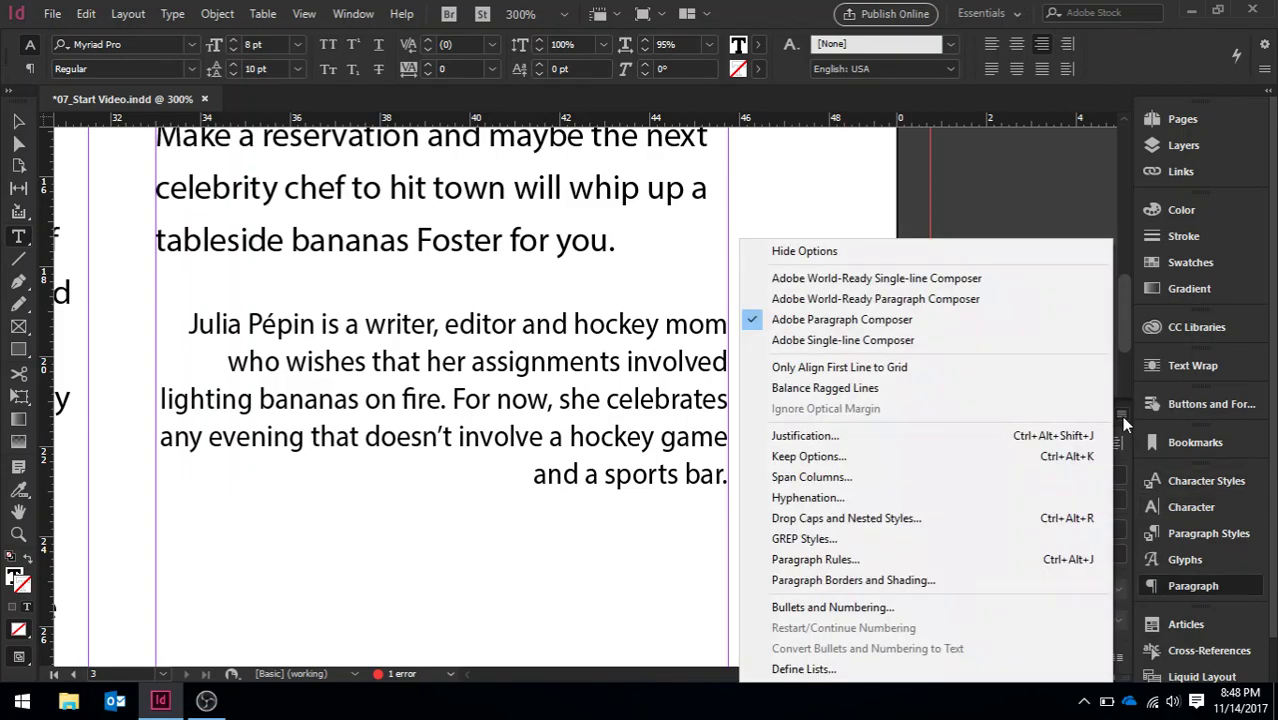
click(857, 390)
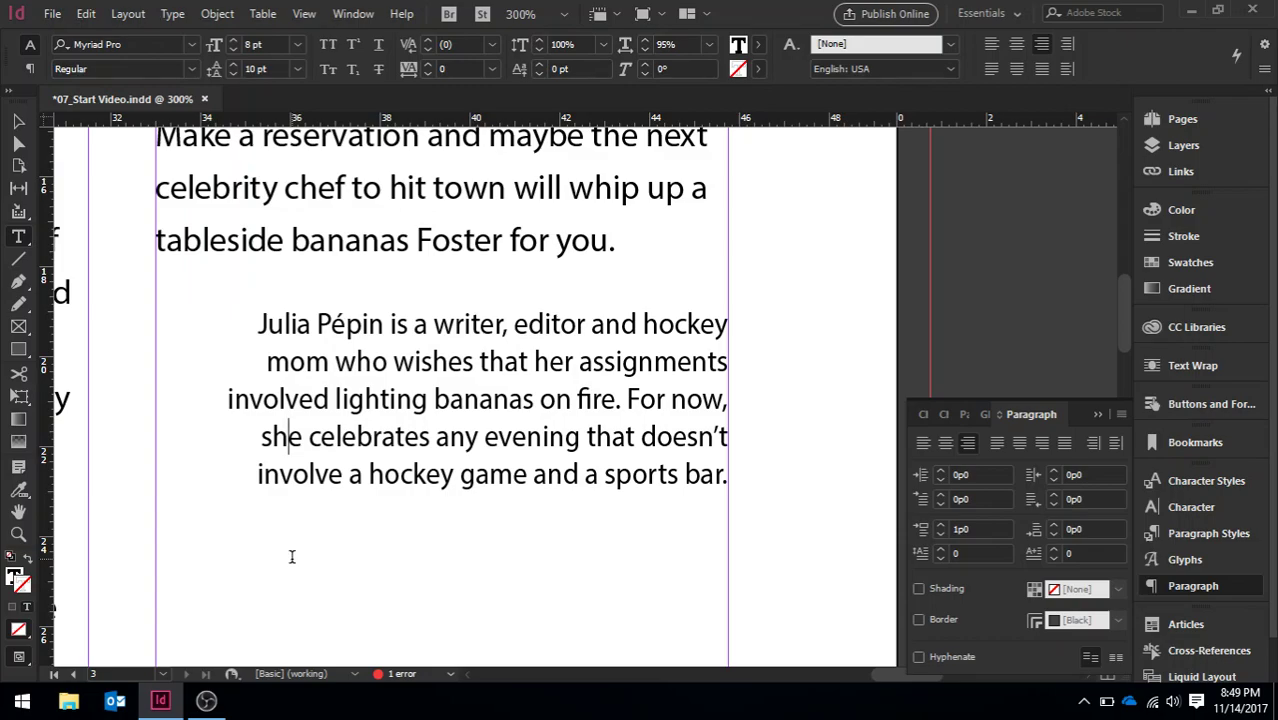
Try the Adobe Single-line Composer on the entire article text and review how the lines reflow across both pages.
key(ctrl+minus)
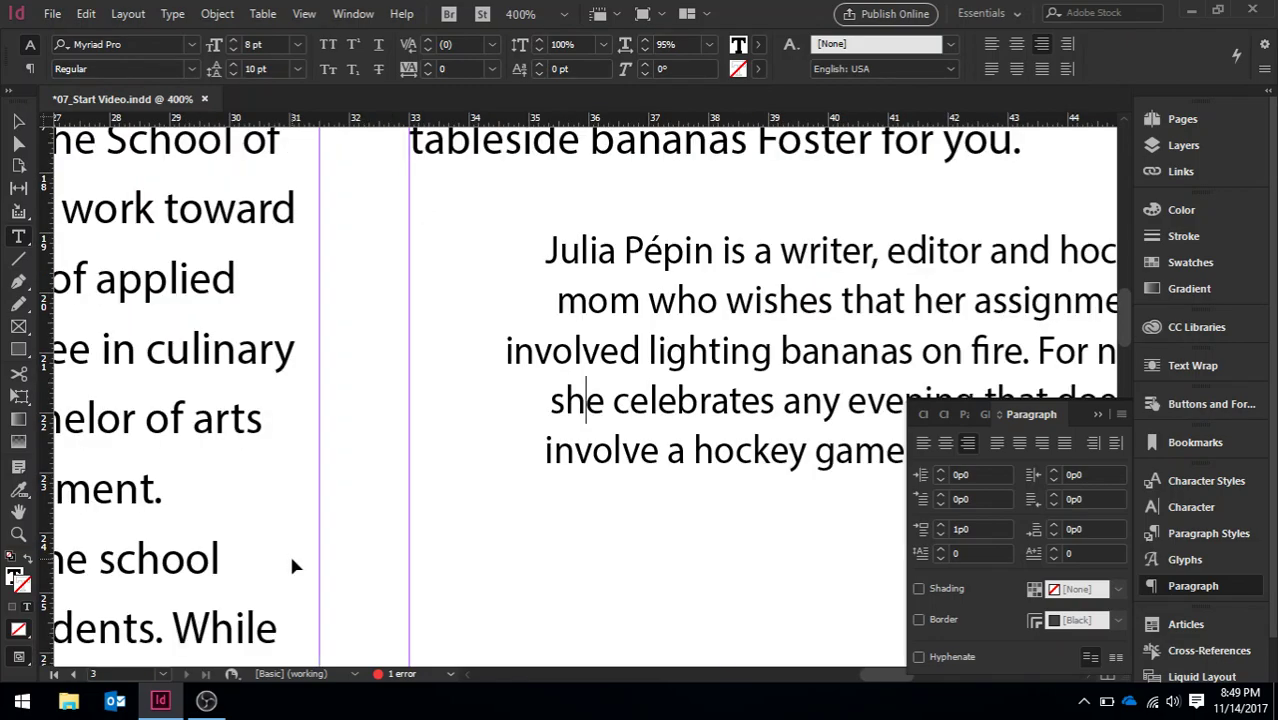
key(ctrl+minus)
key(ctrl+minus)
key(ctrl+minus)
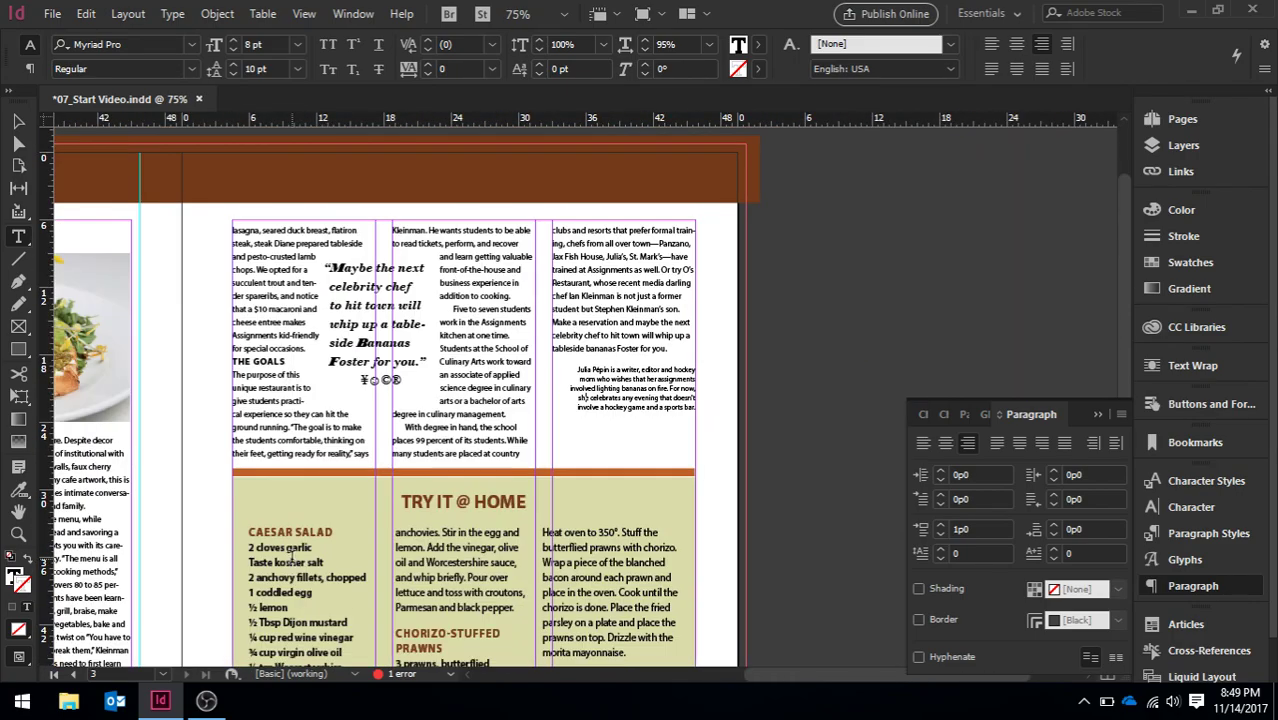
drag(845, 669, 672, 690)
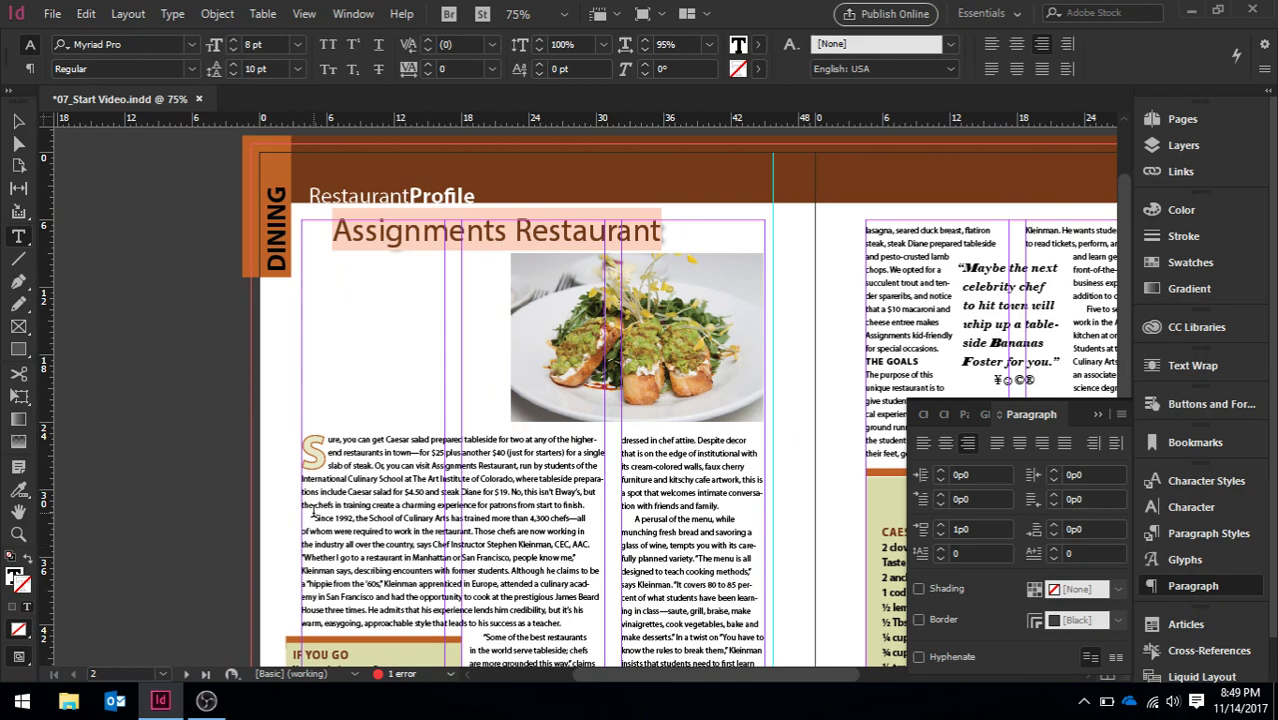
click(312, 518)
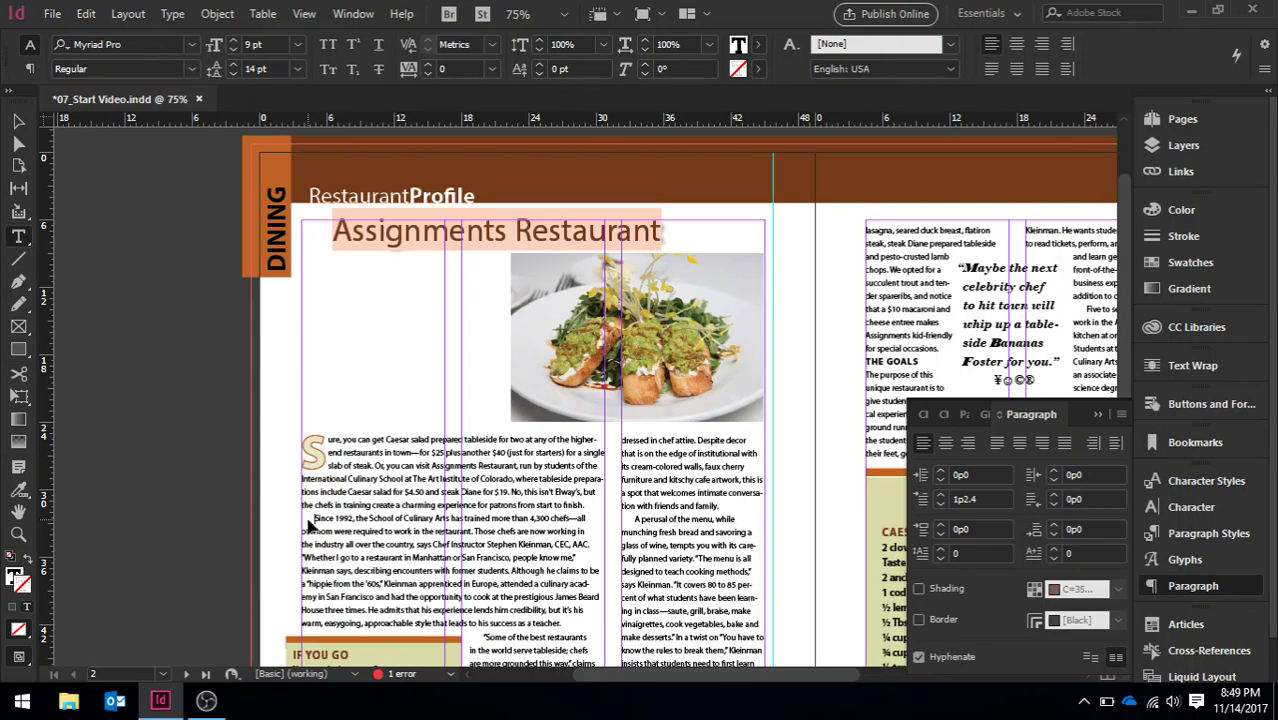
key(ctrl+a)
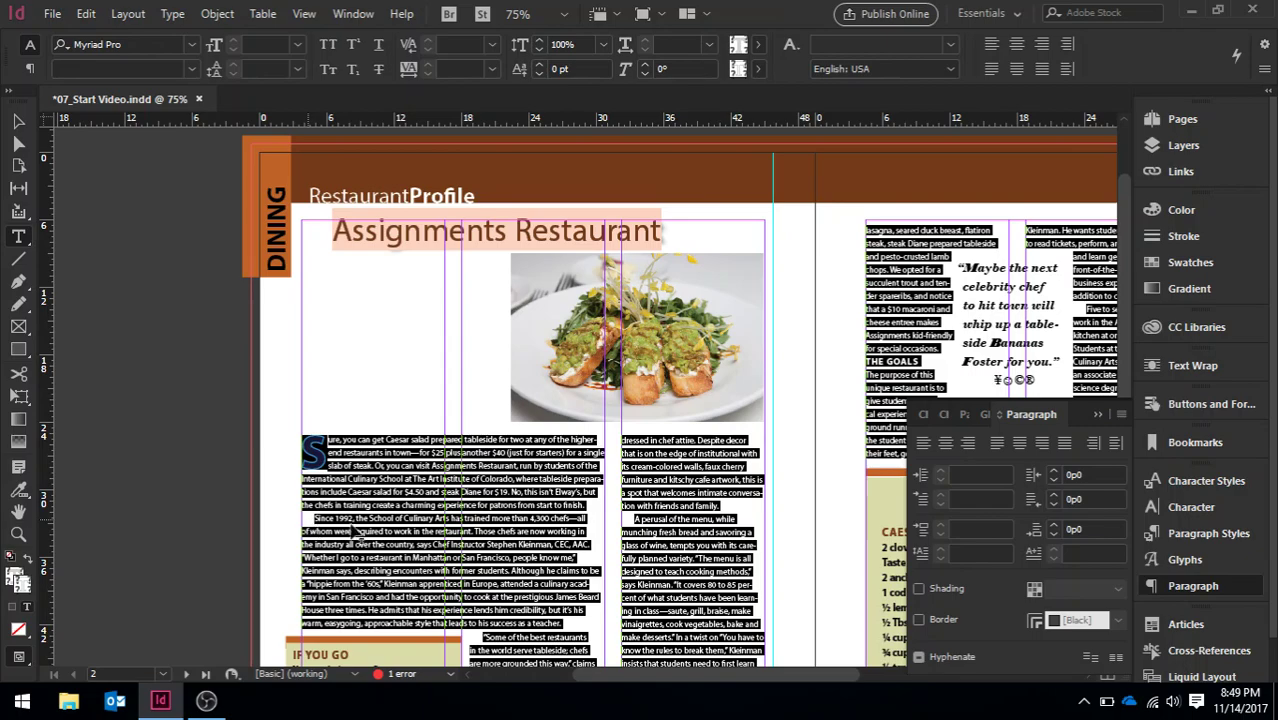
click(1121, 414)
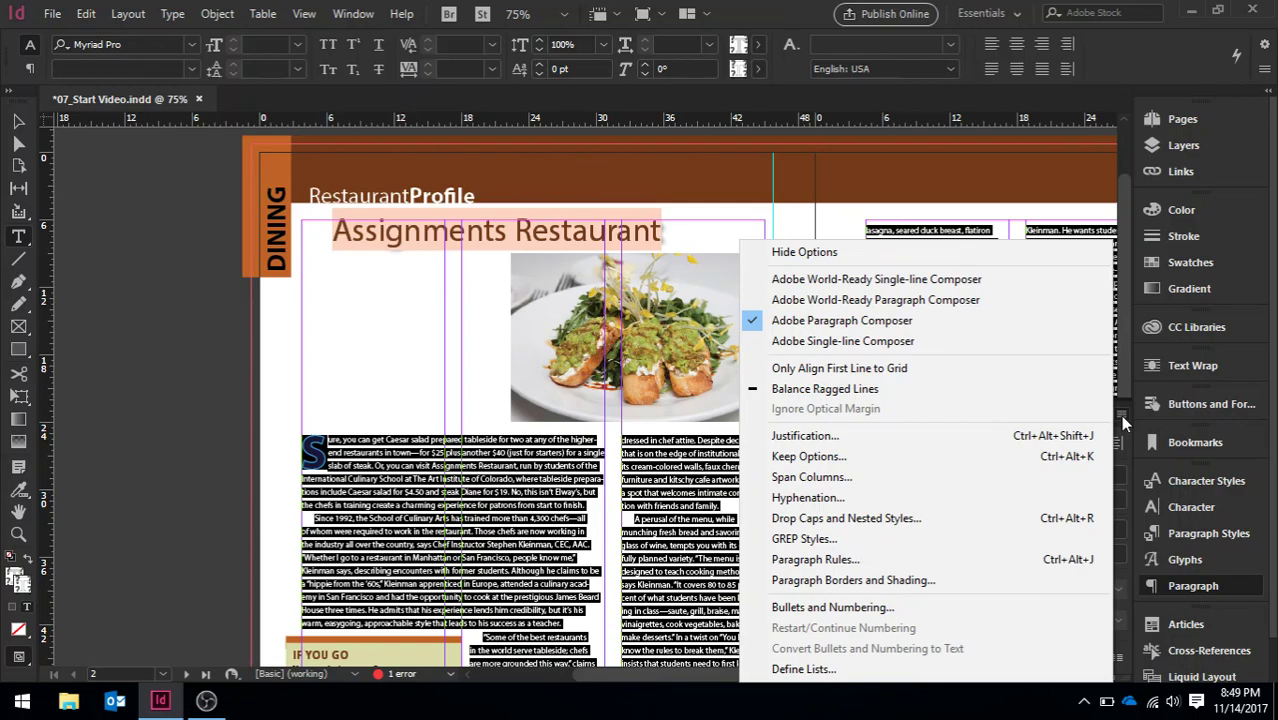
click(881, 343)
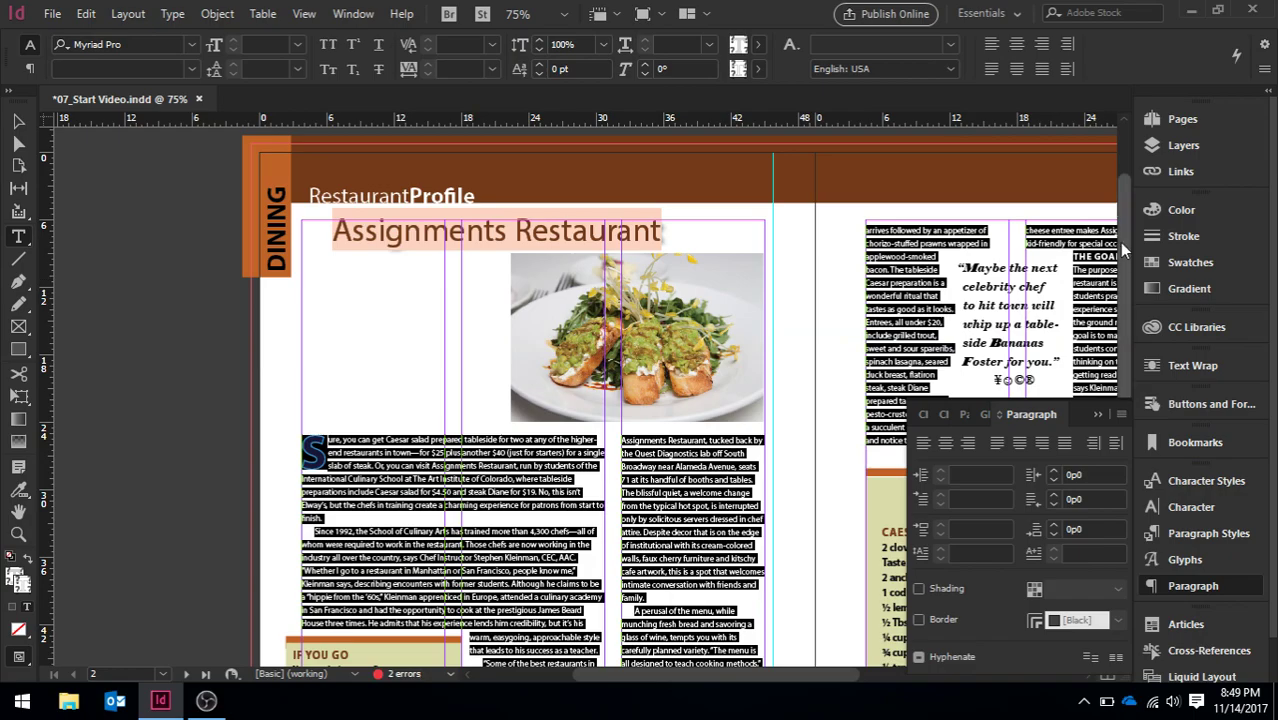
drag(1119, 241, 1129, 360)
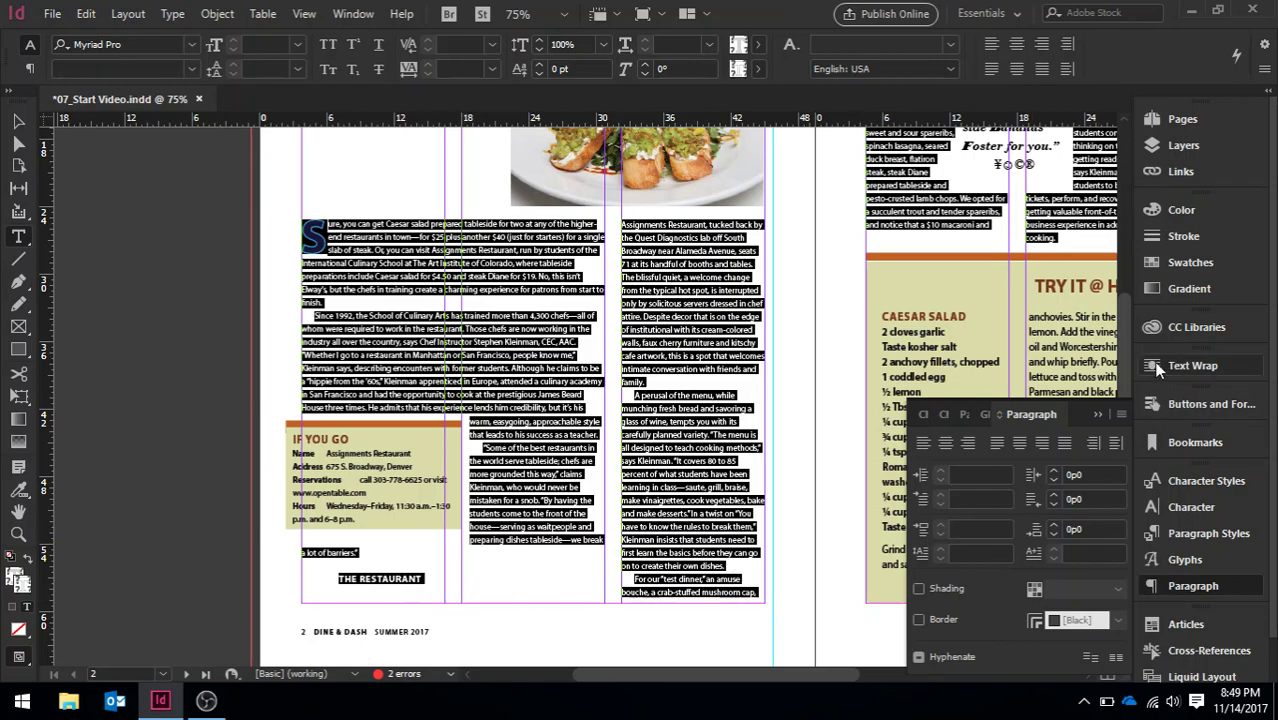
drag(1123, 349, 1116, 276)
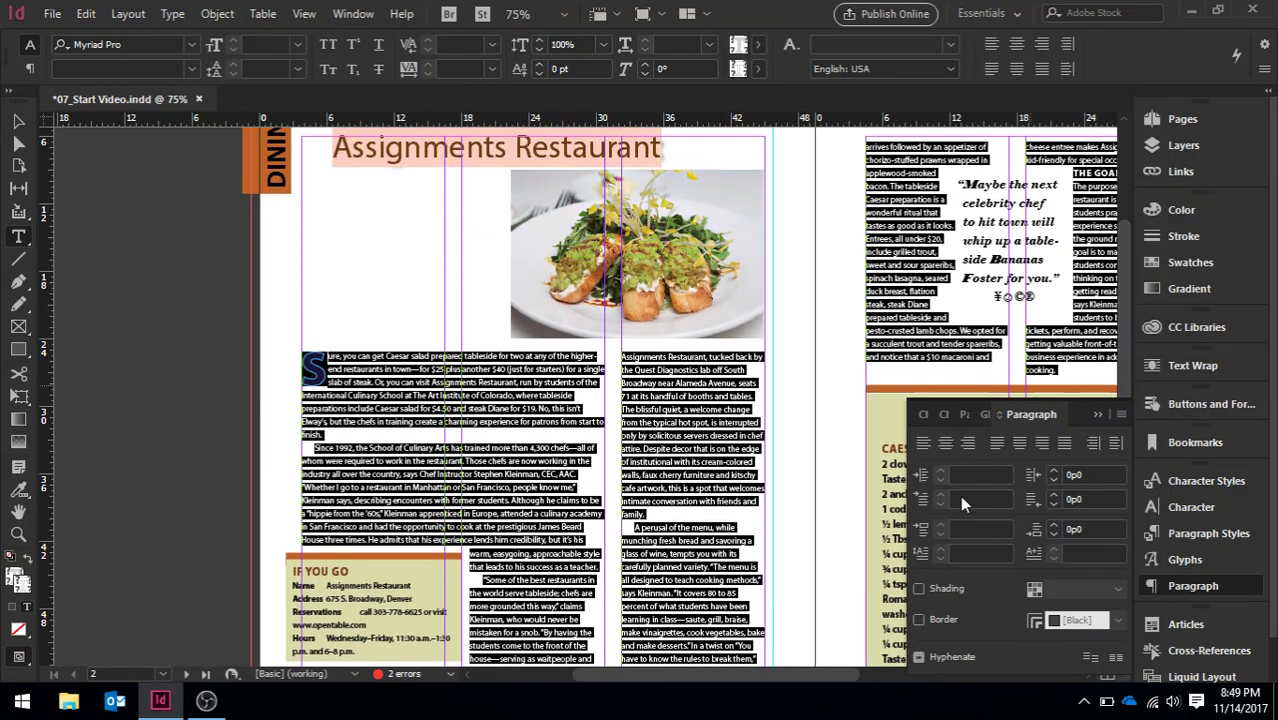
drag(770, 686, 880, 685)
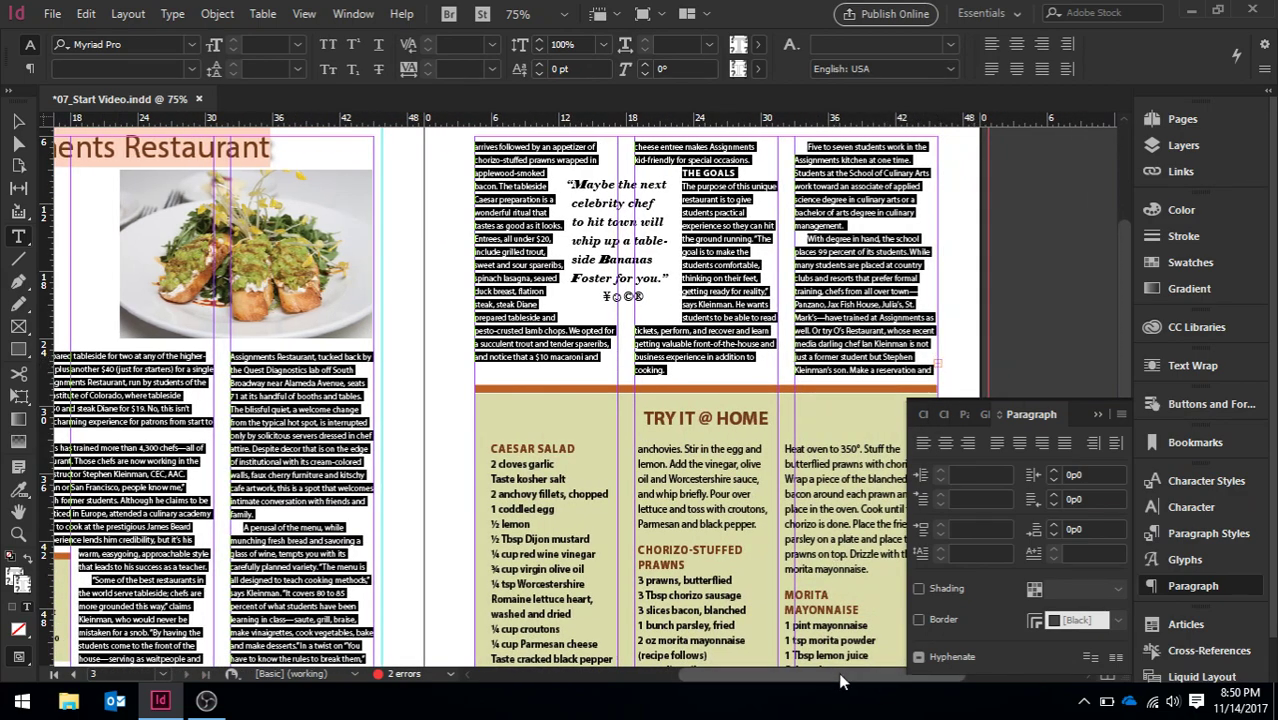
drag(839, 673, 731, 688)
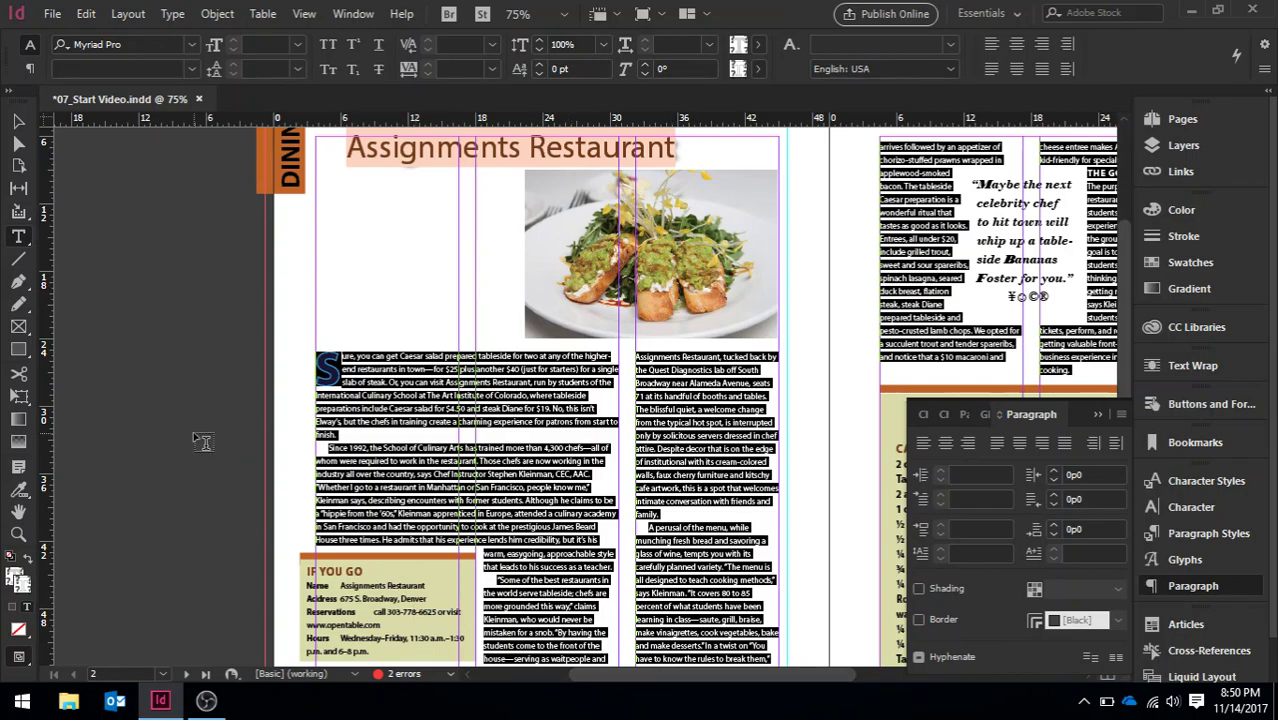
Undo the composer change on the article text and deselect it.
click(80, 430)
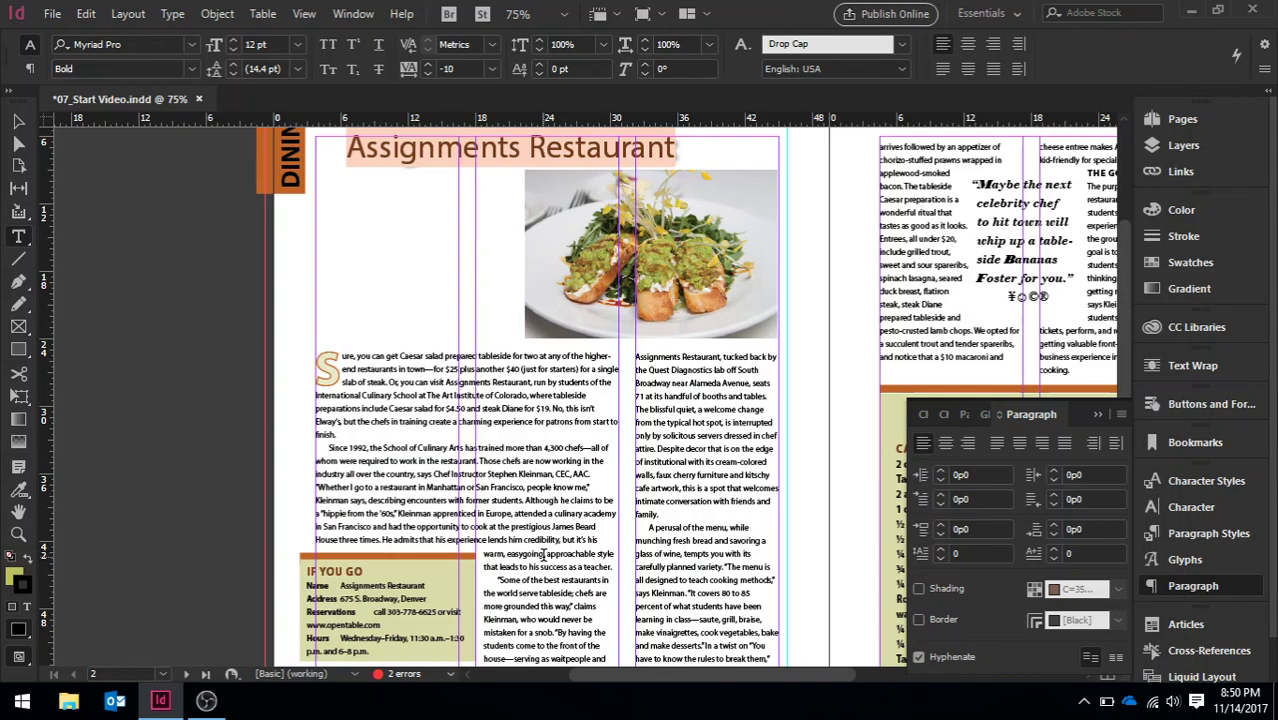
key(ctrl+a)
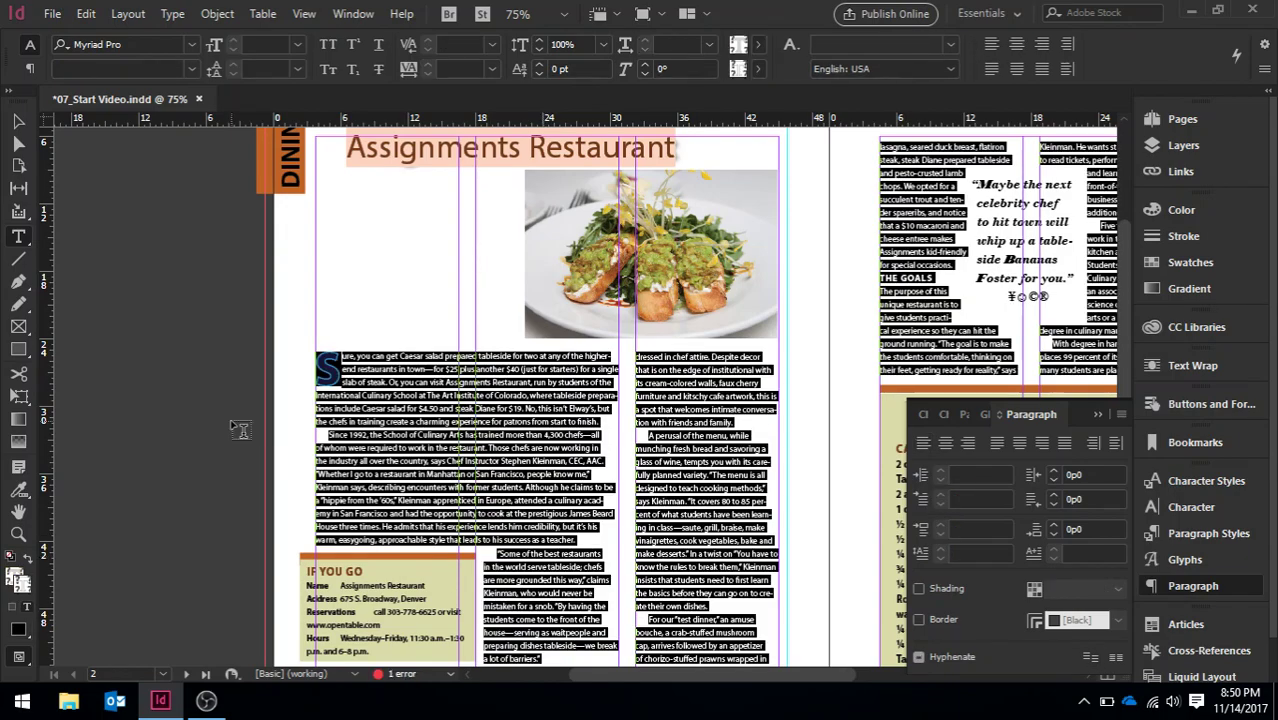
key(Left)
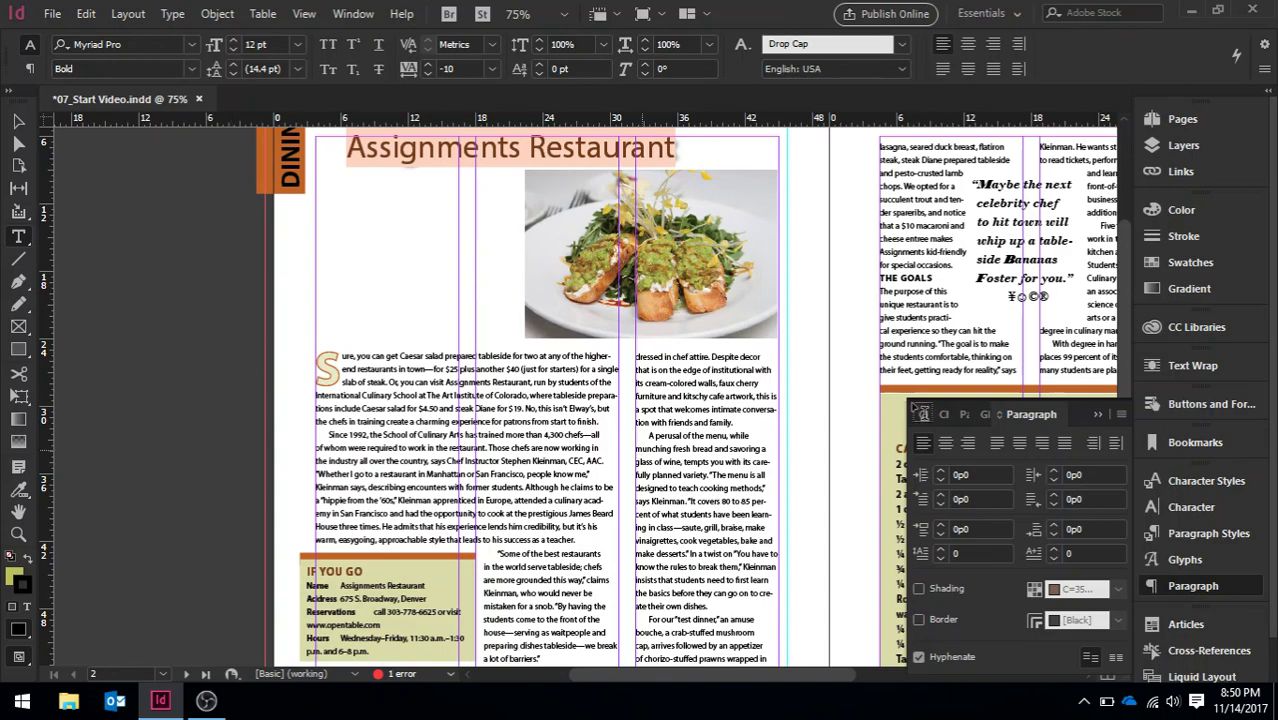
Open the Tabs settings for the "Name" line in the "IF YOU GO" sidebar and place them just above the sidebar text.
scroll(1120, 290, down, 3)
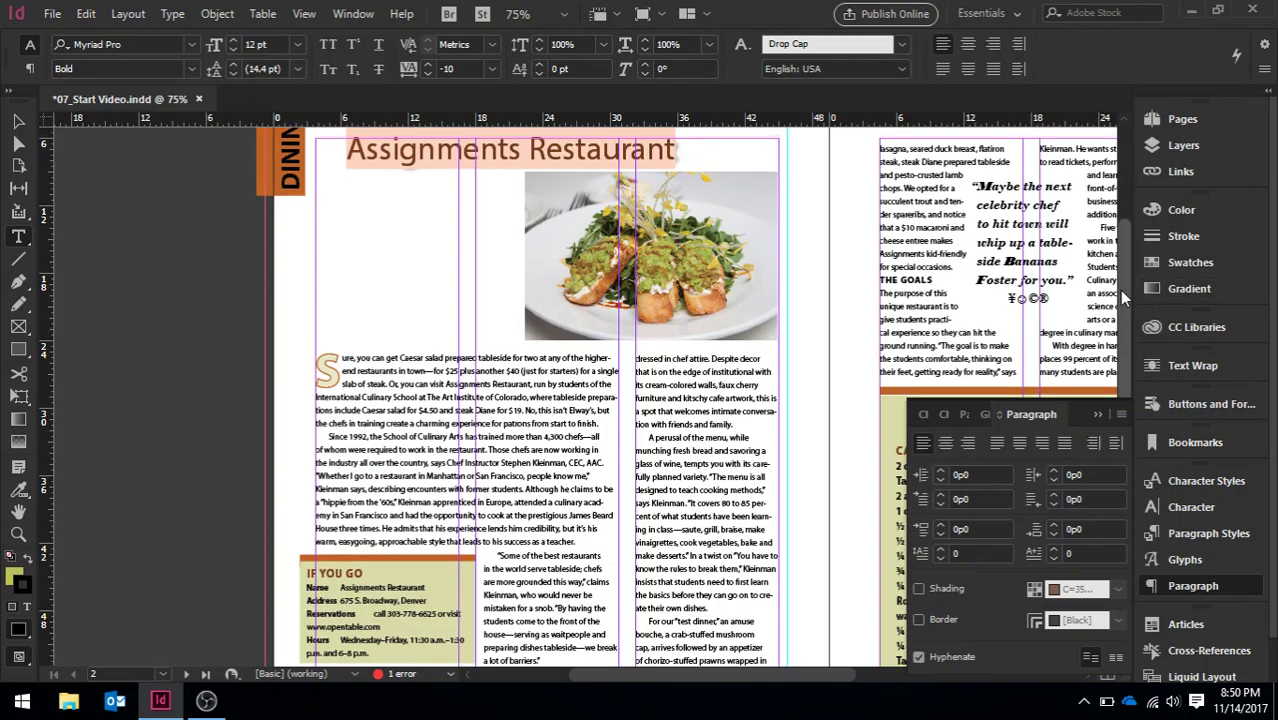
click(1095, 414)
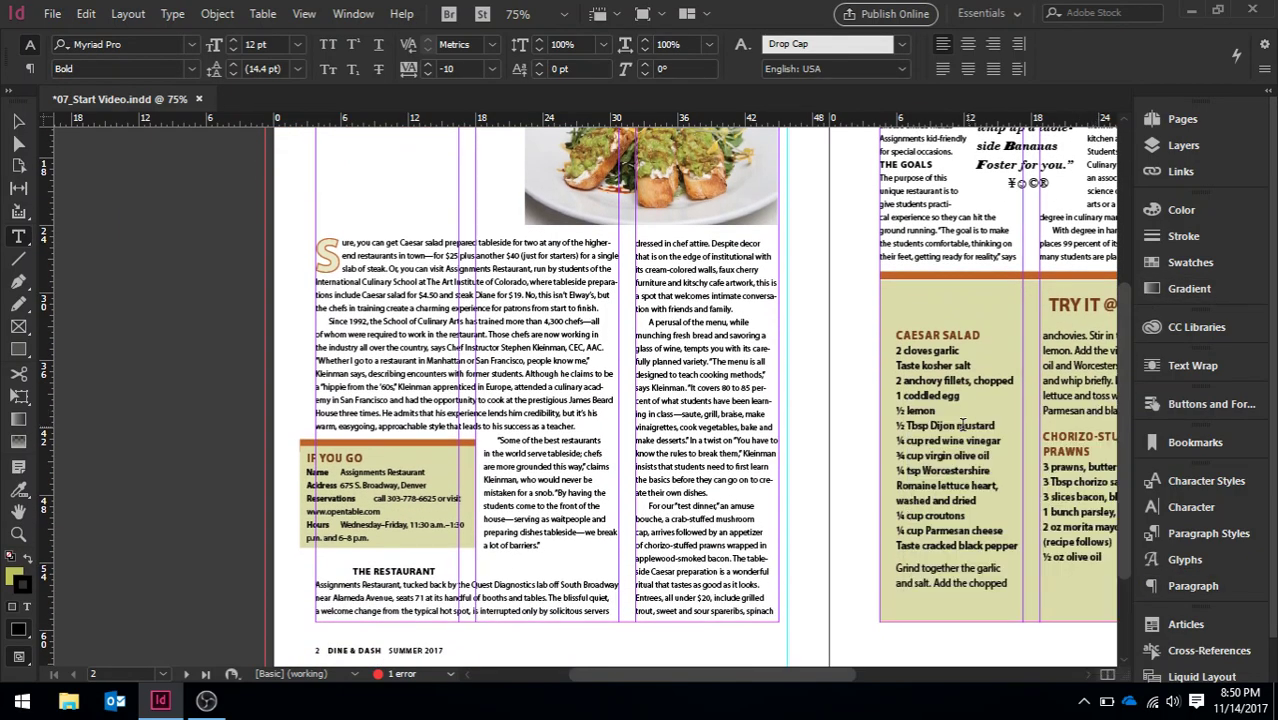
click(310, 458)
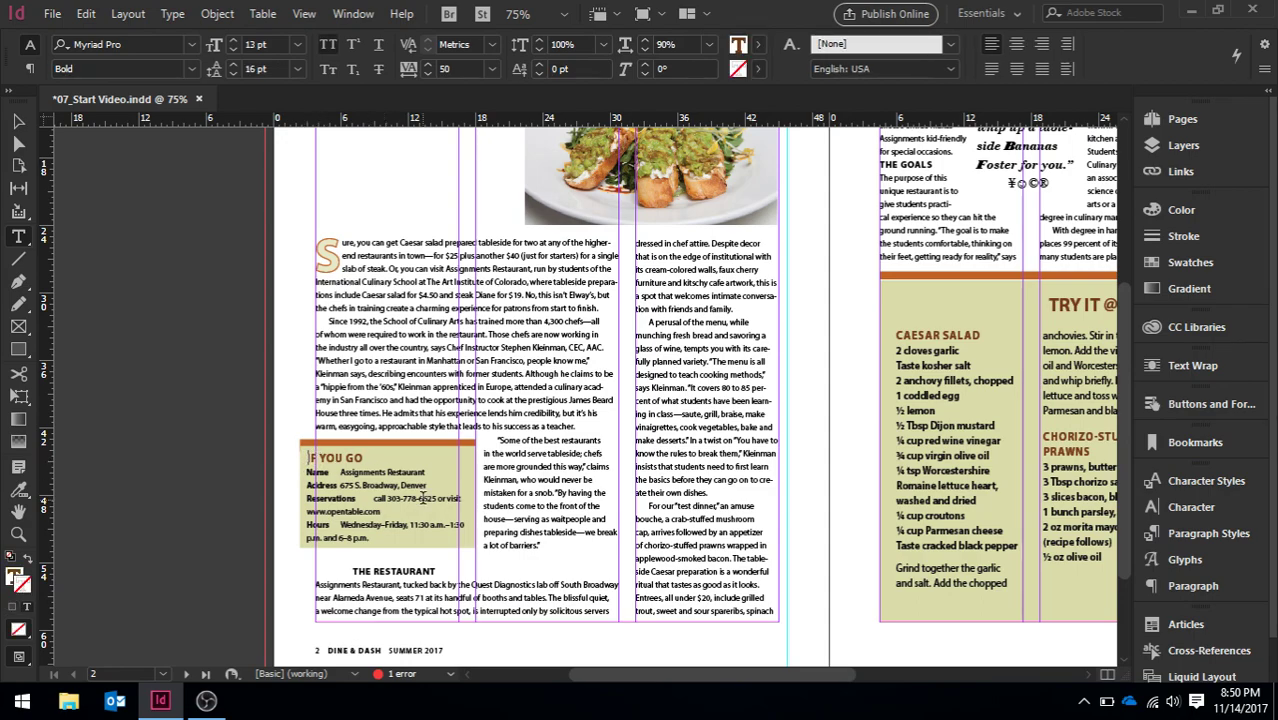
key(ctrl+equal)
key(ctrl+equal)
key(ctrl+equal)
key(ctrl+equal)
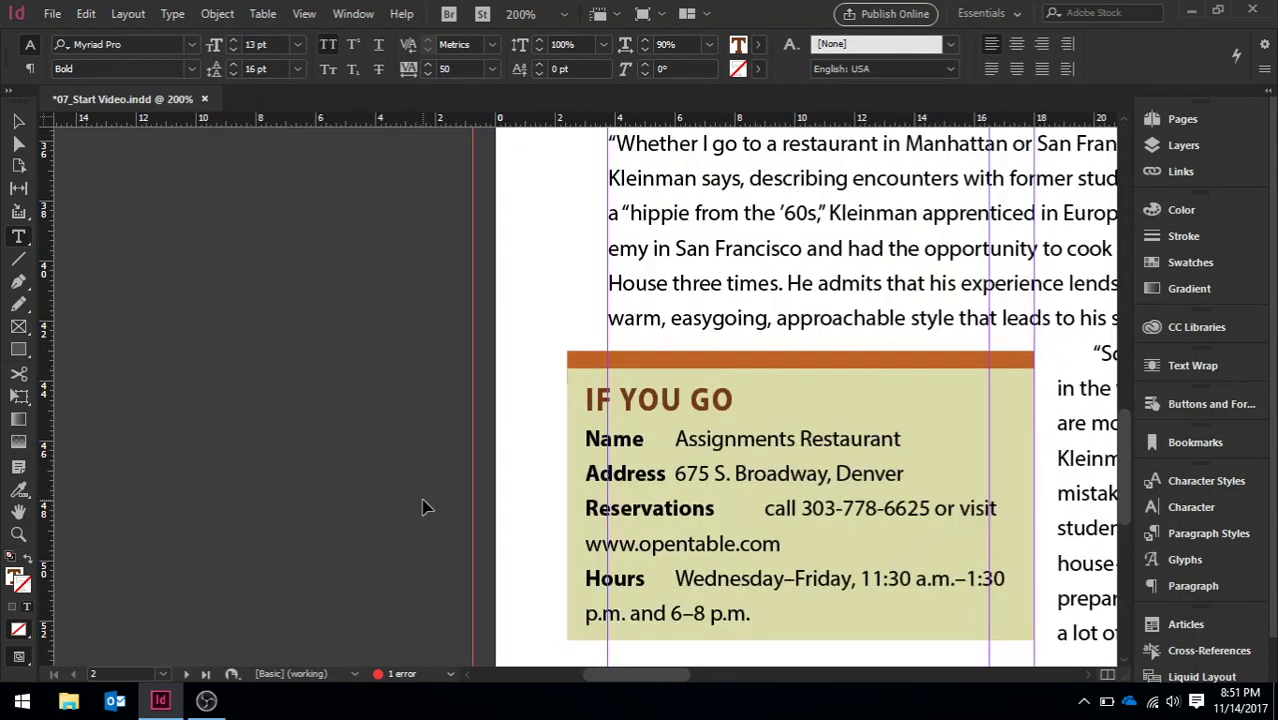
drag(633, 675, 654, 674)
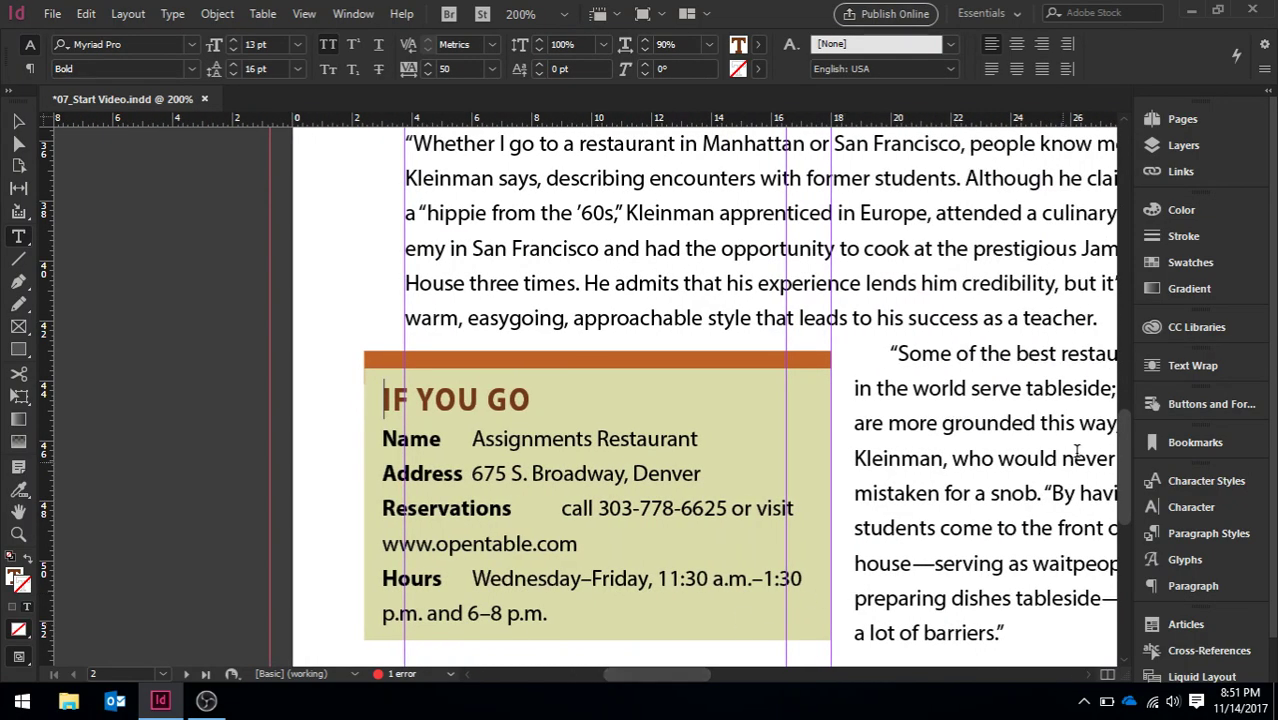
drag(1123, 468, 1124, 476)
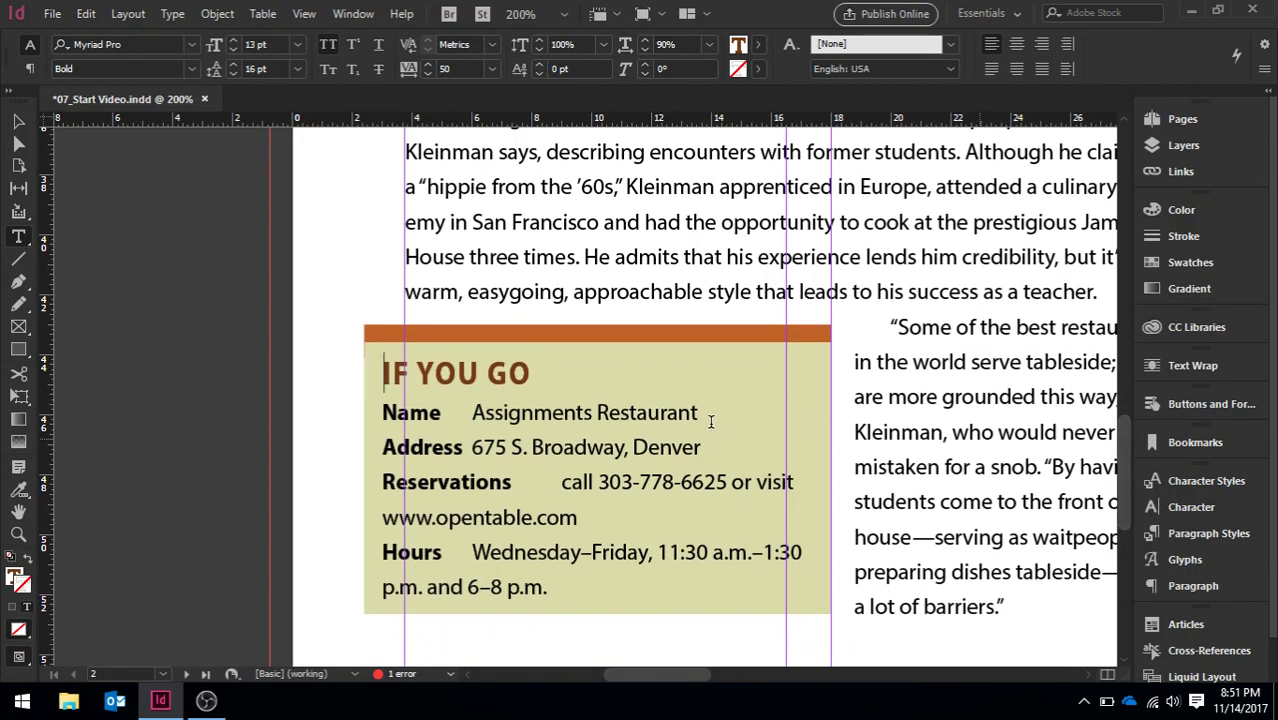
click(382, 412)
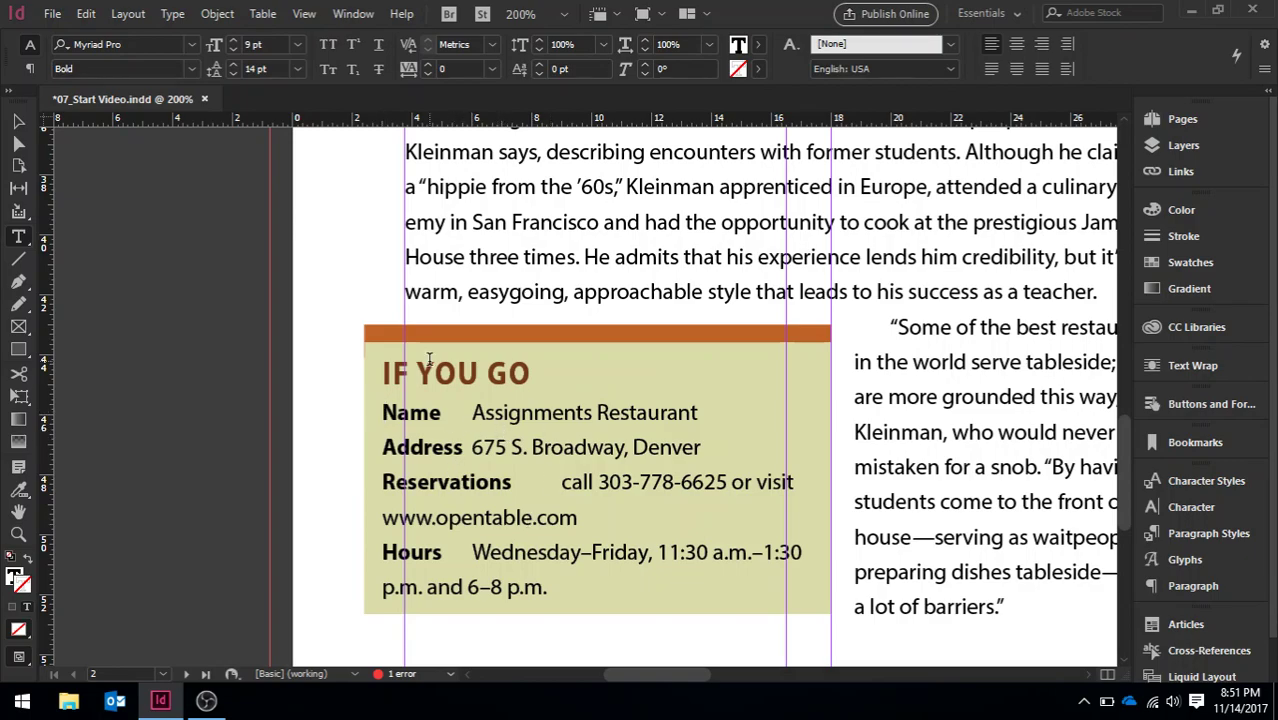
click(178, 16)
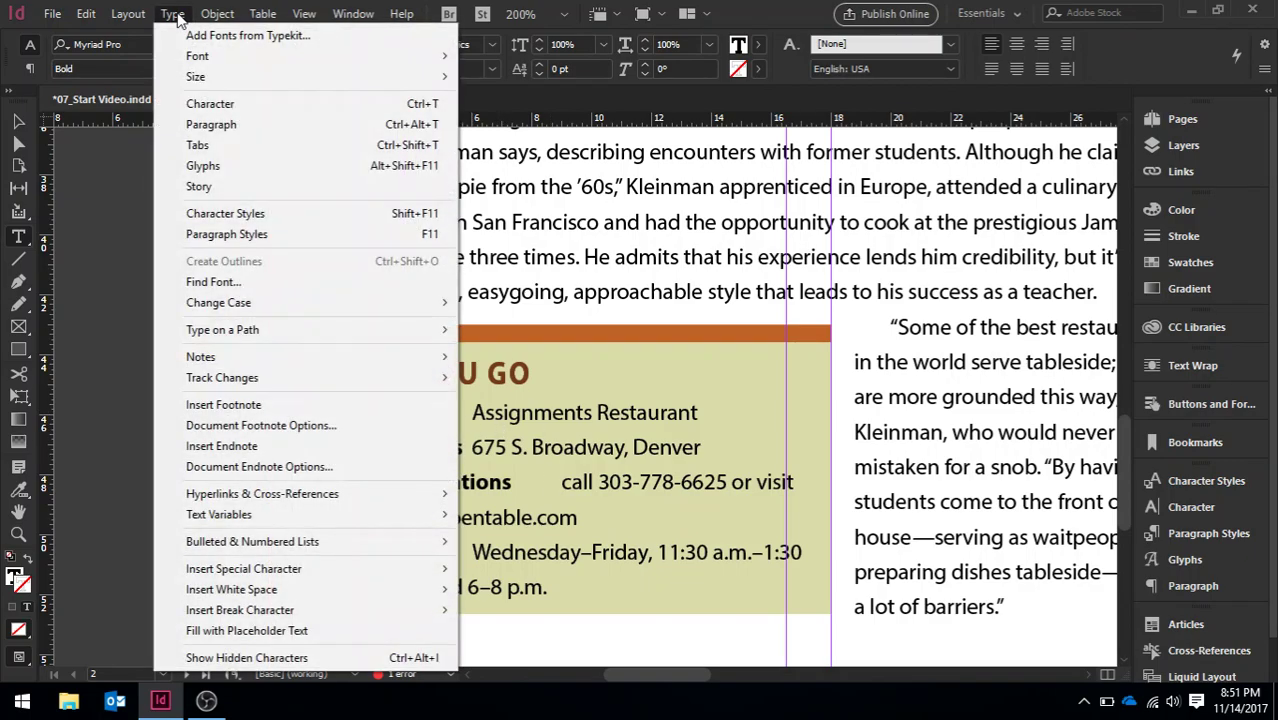
click(263, 150)
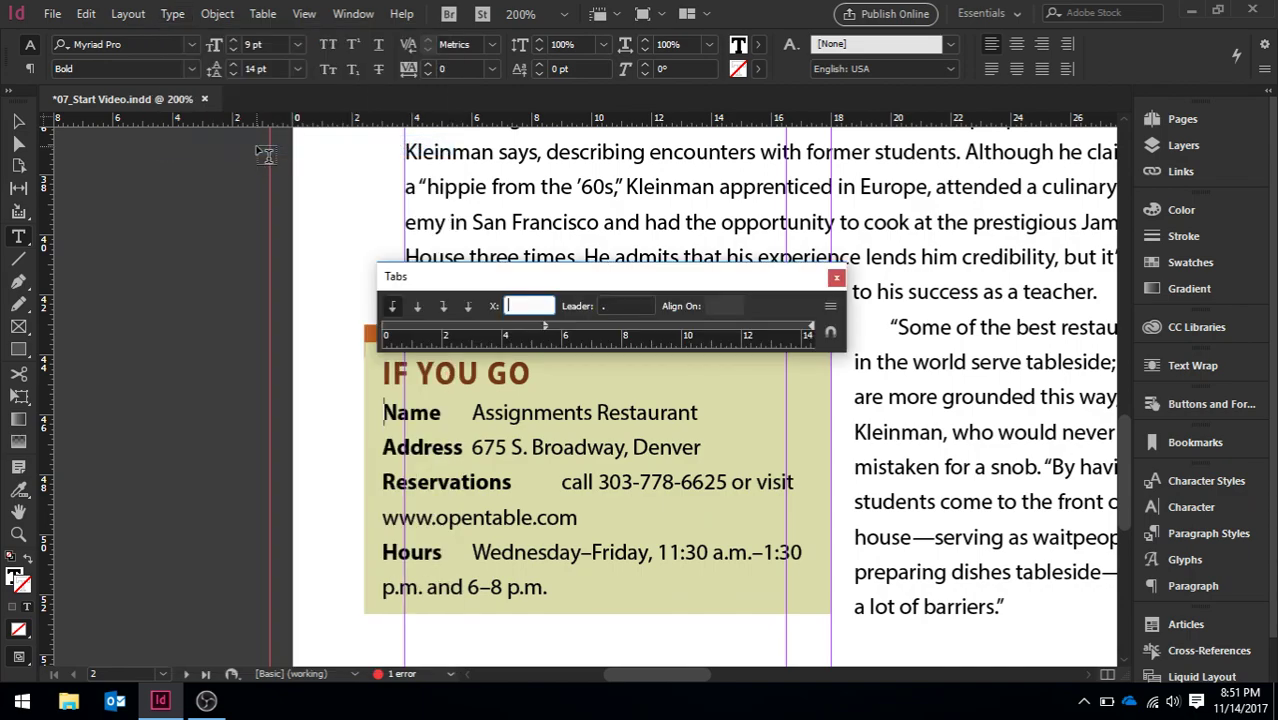
drag(607, 280, 576, 238)
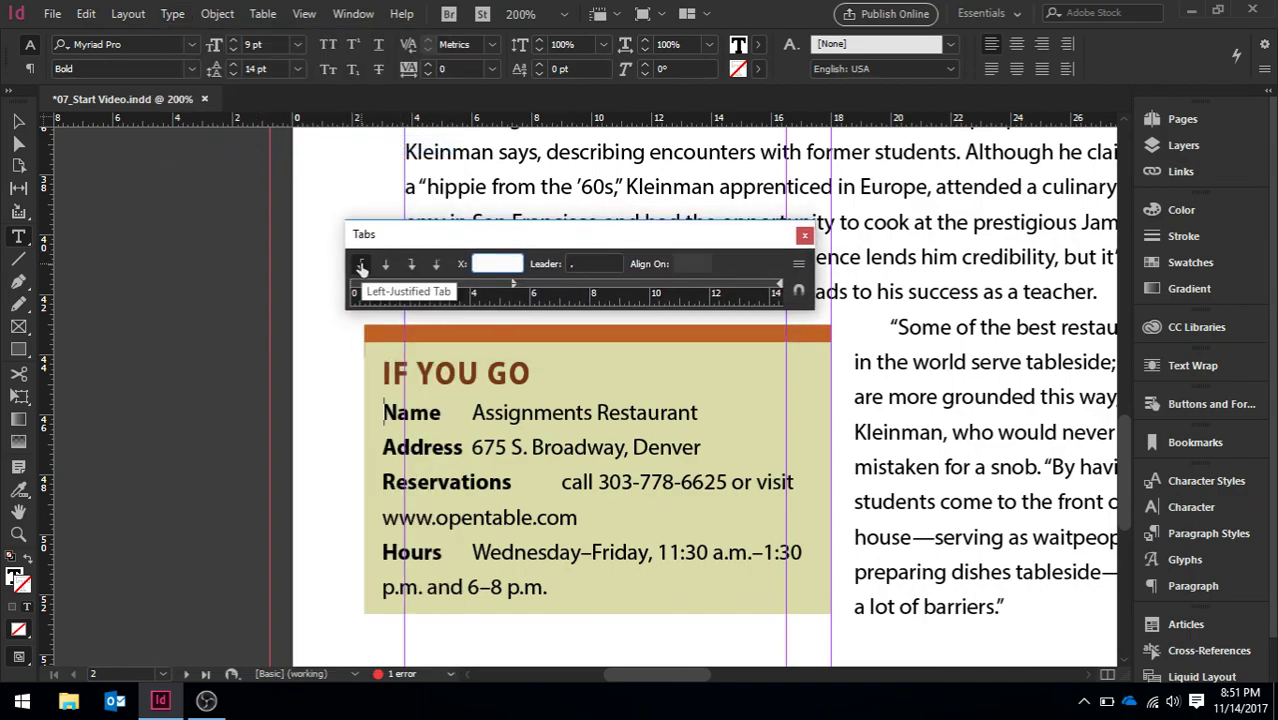
Add a left-justified tab stop at 5p0 to all sidebar entries from "Name" through "Hours", with no left indent.
drag(382, 405, 550, 596)
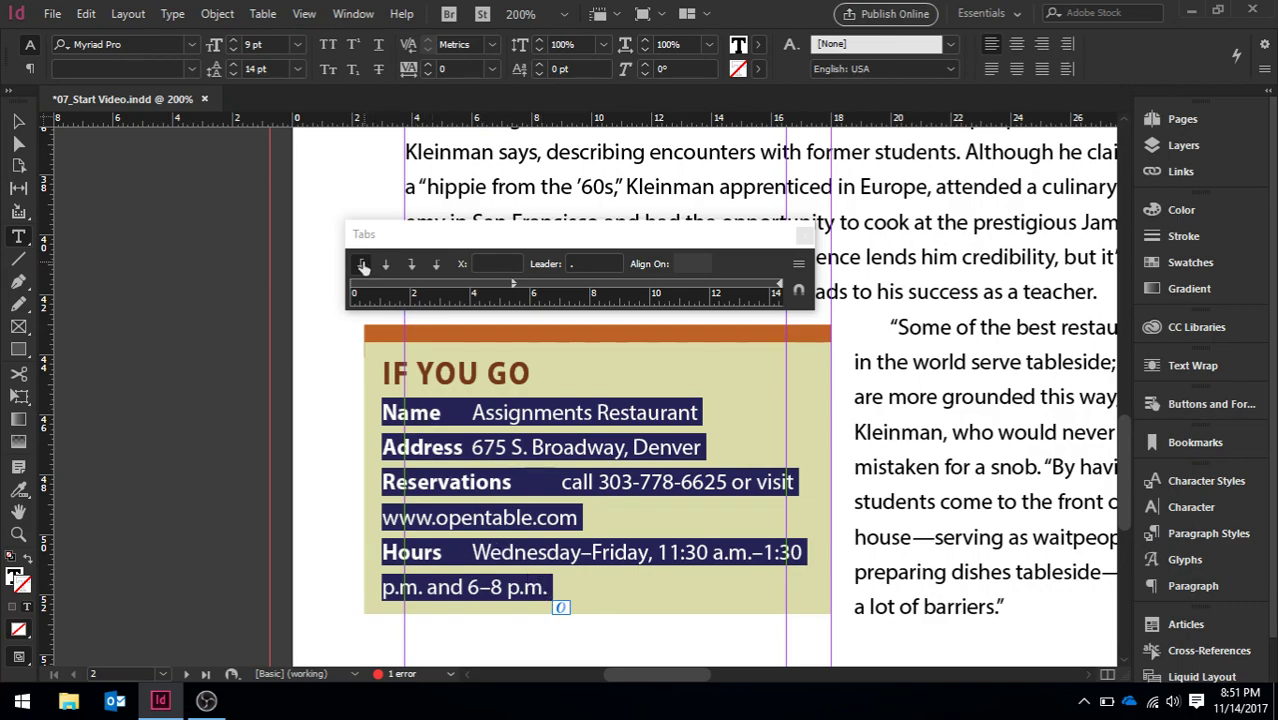
drag(507, 284, 348, 285)
click(512, 294)
mouse_move(353, 289)
mouse_down()
mouse_move(527, 293)
mouse_move(350, 288)
mouse_up()
click(364, 265)
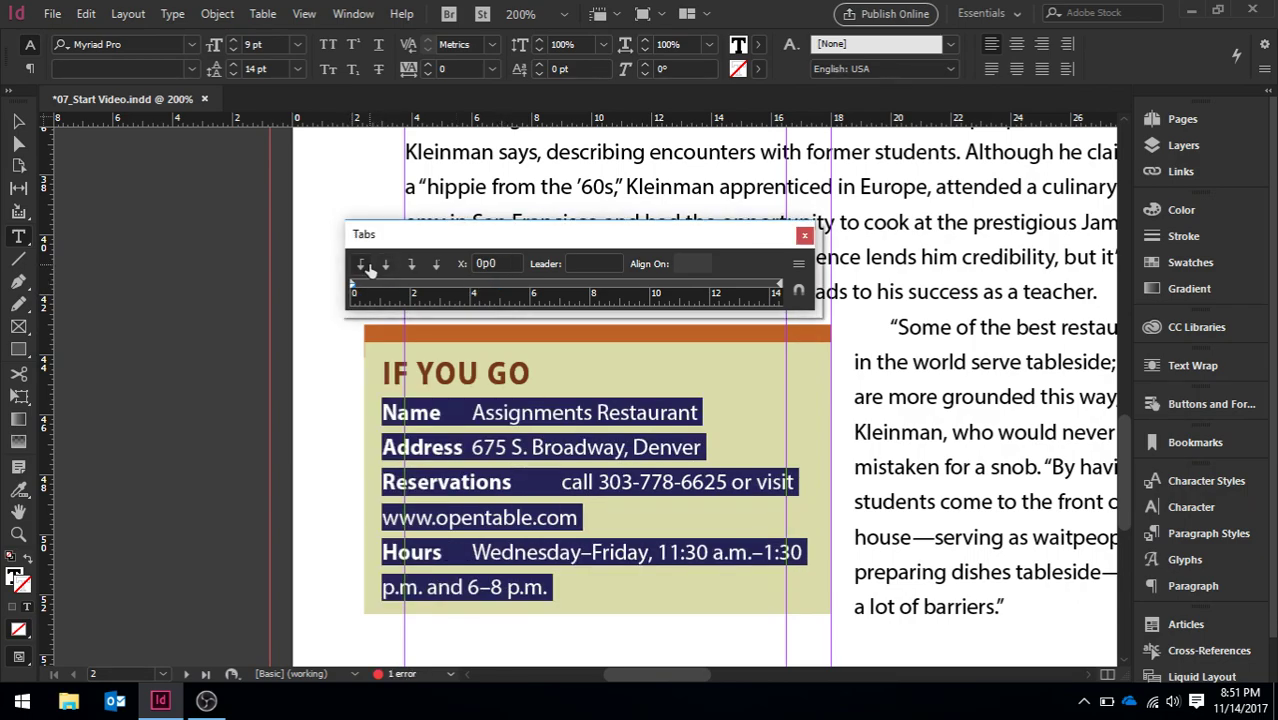
click(501, 288)
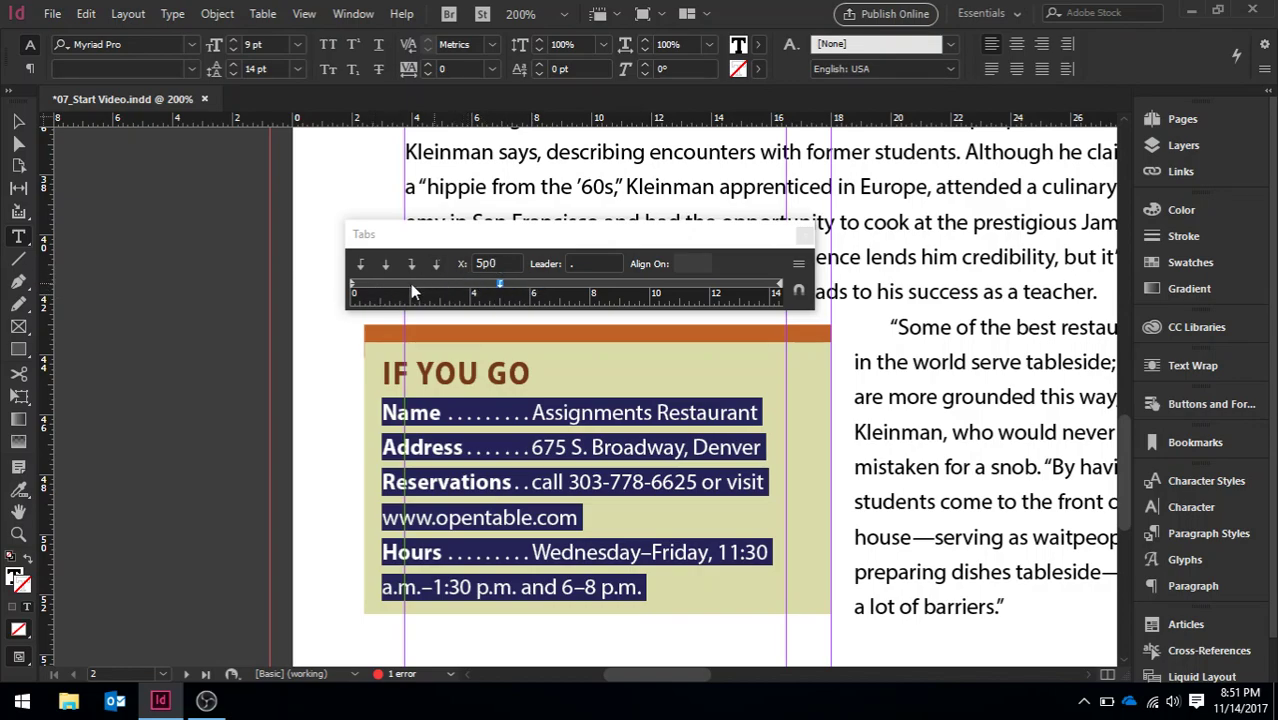
Set the sidebar entries' tab stop position to 5p5 with a period as the leader.
click(499, 262)
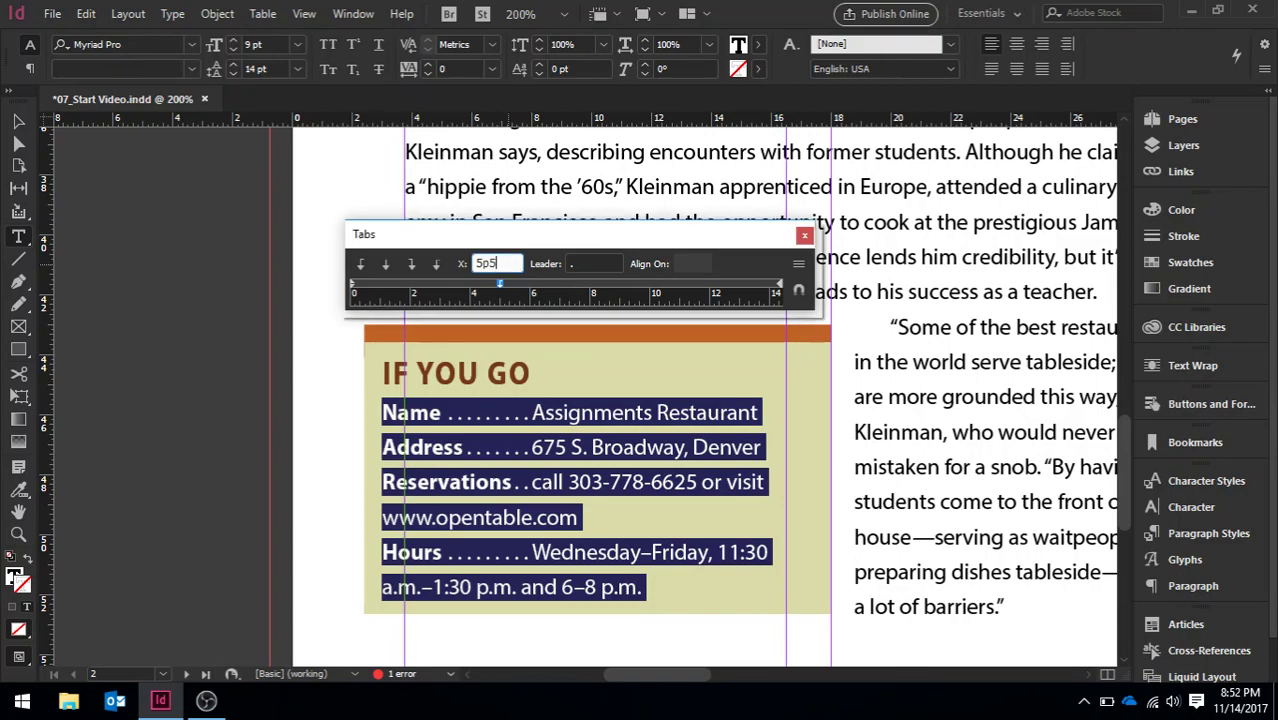
text(5)
key(Return)
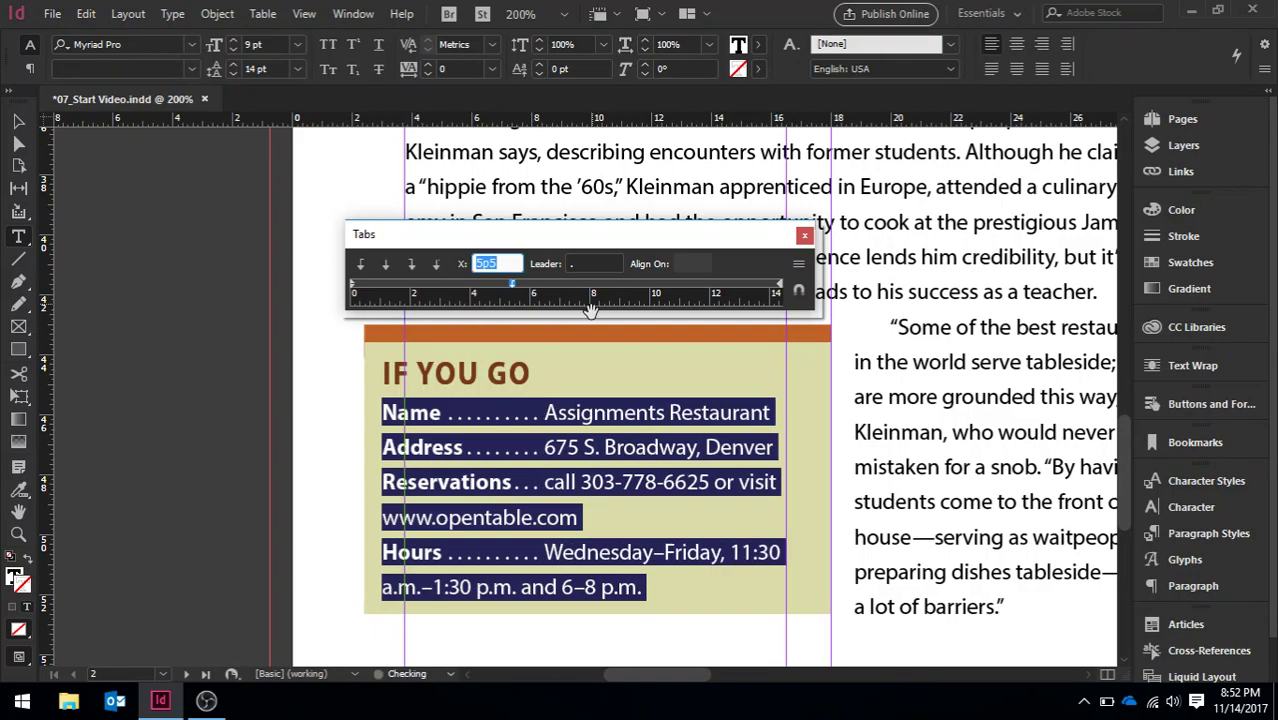
click(589, 263)
drag(589, 263, 548, 267)
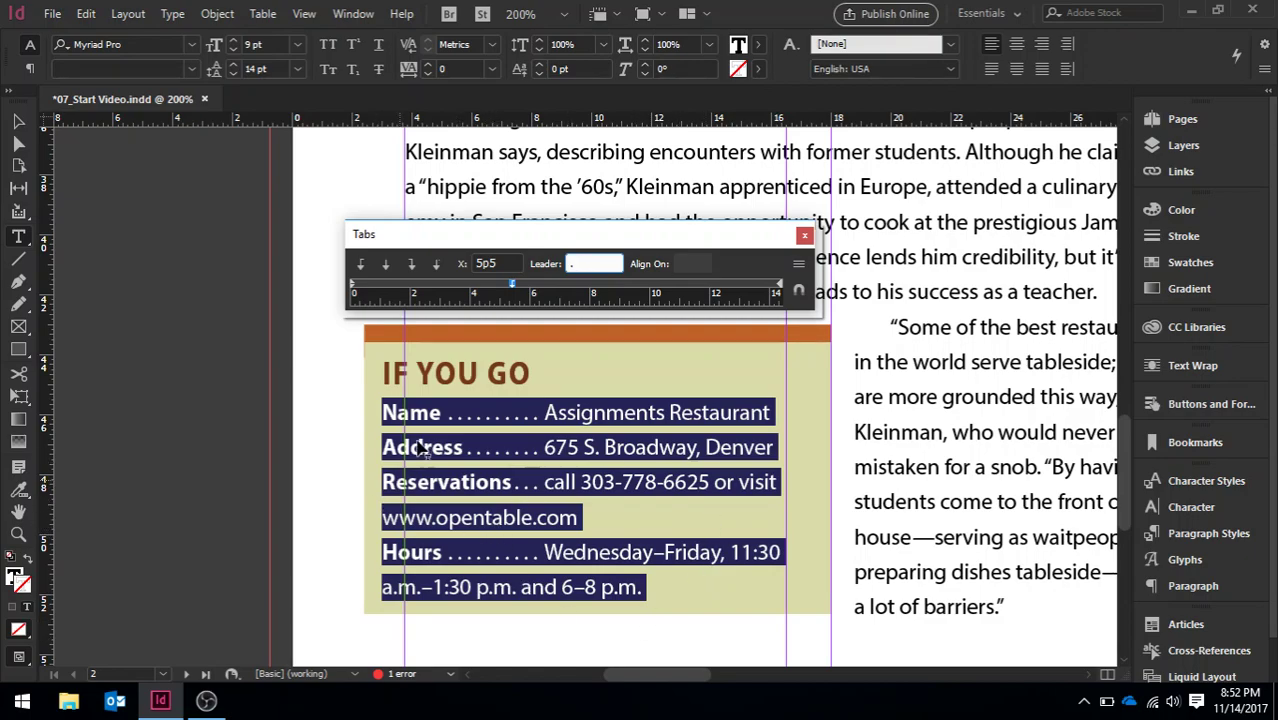
Reselect all sidebar entries below the "IF YOU GO" heading and try a 7p0 first-line indent on them.
click(383, 415)
key(shift+Right)
key(shift+Right)
key(shift+Down)
key(shift+Down)
key(shift+Down)
key(shift+Down)
key(shift+Down)
key(shift+Down)
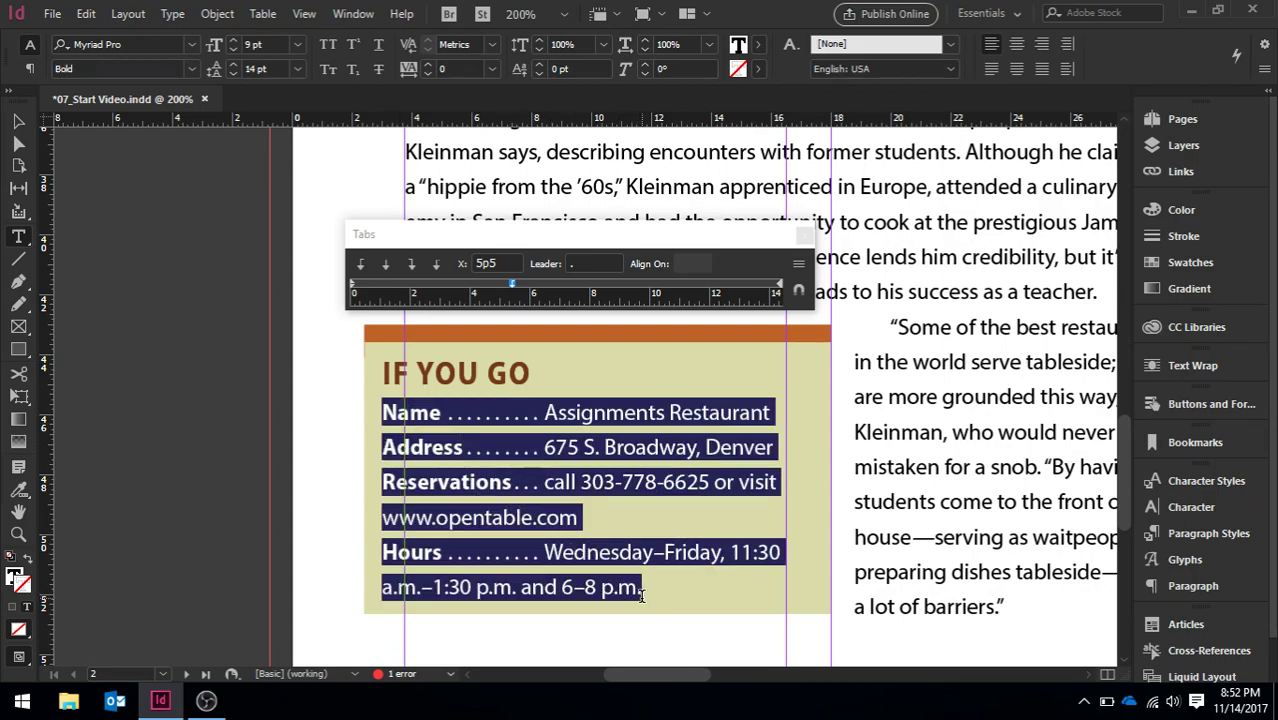
click(354, 288)
drag(354, 288, 562, 287)
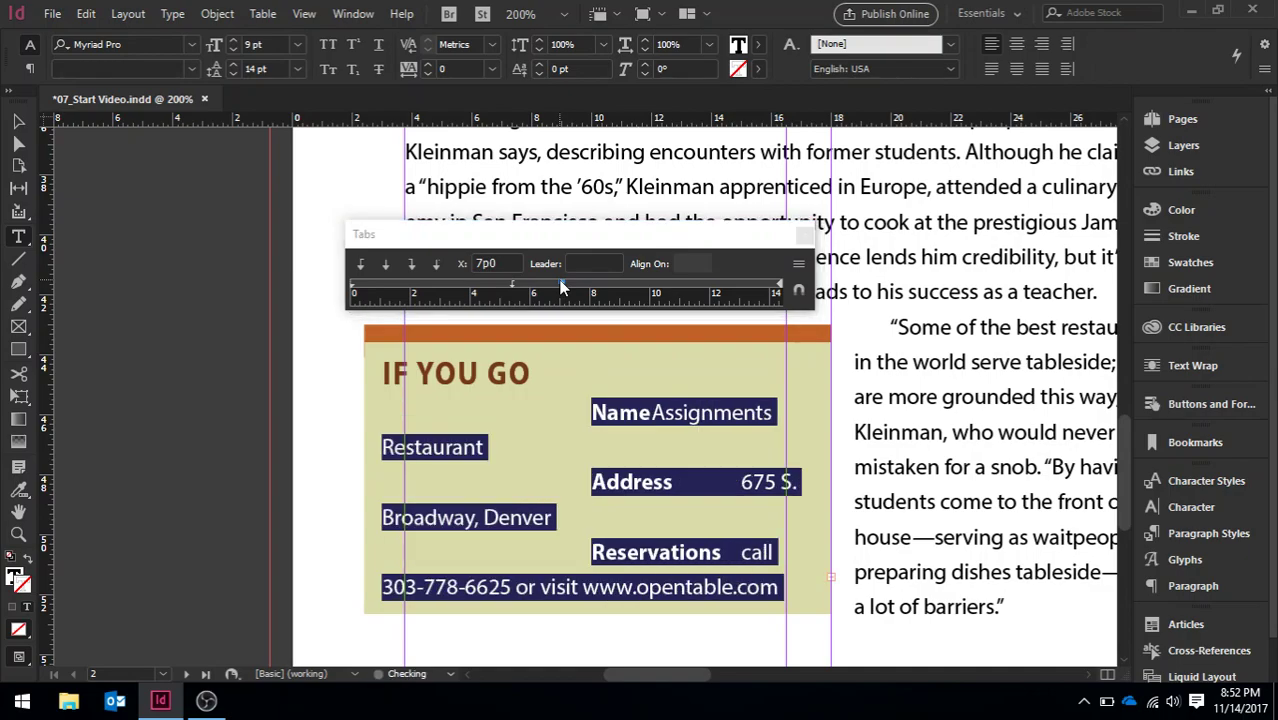
Give the sidebar entries a hanging indent with a 5p5 left indent and a -5p5 first-line indent, and display their paragraph settings.
click(350, 287)
drag(350, 286, 408, 289)
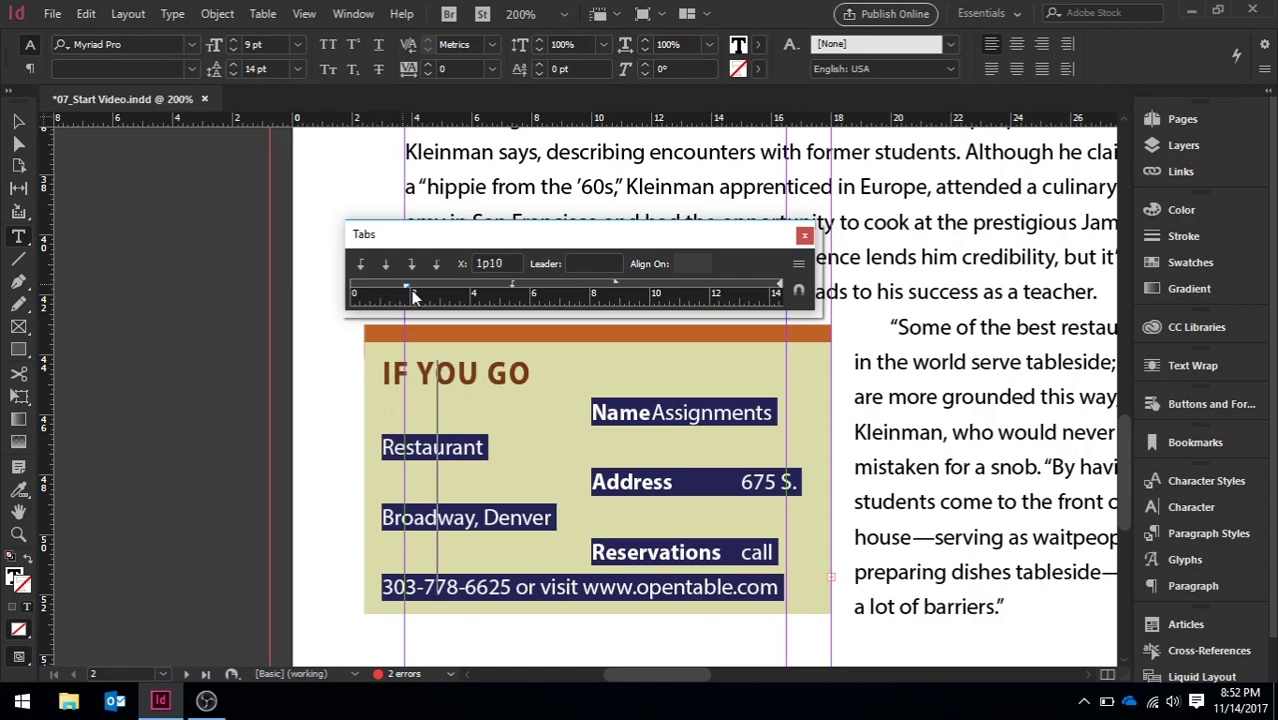
drag(519, 289, 513, 286)
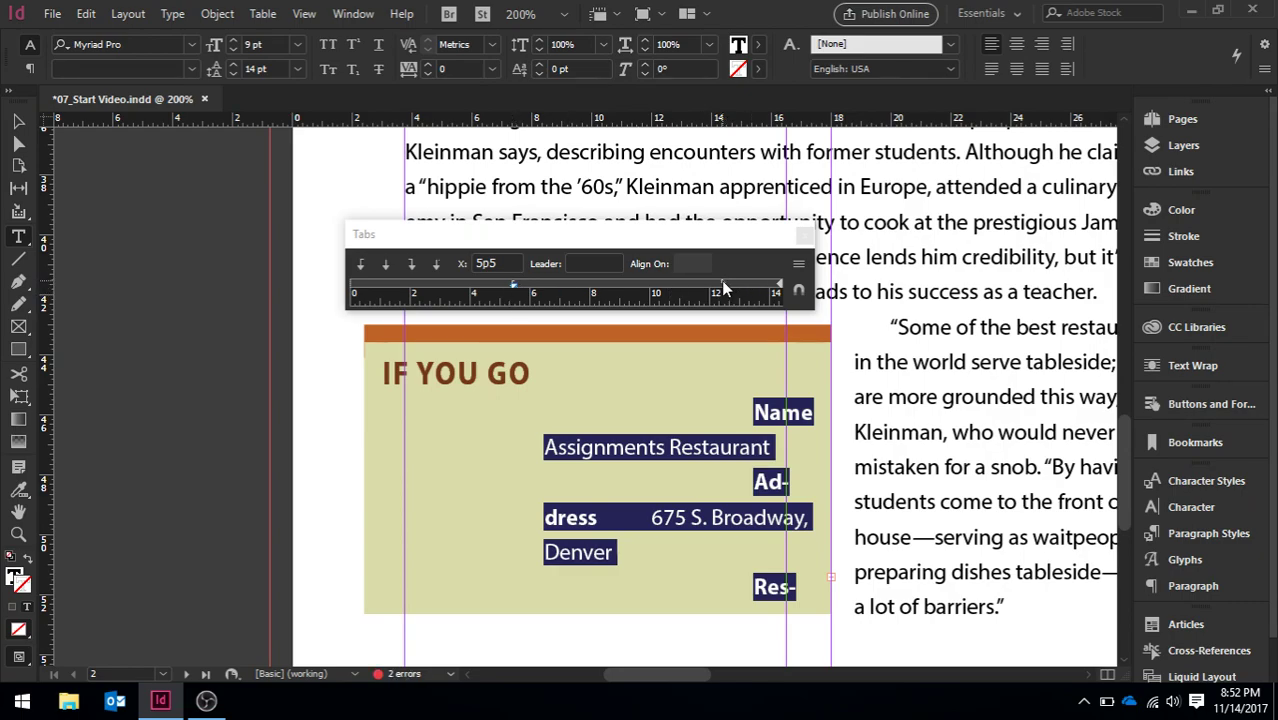
mouse_move(724, 287)
mouse_down()
mouse_move(483, 288)
mouse_move(438, 276)
mouse_move(351, 288)
mouse_up()
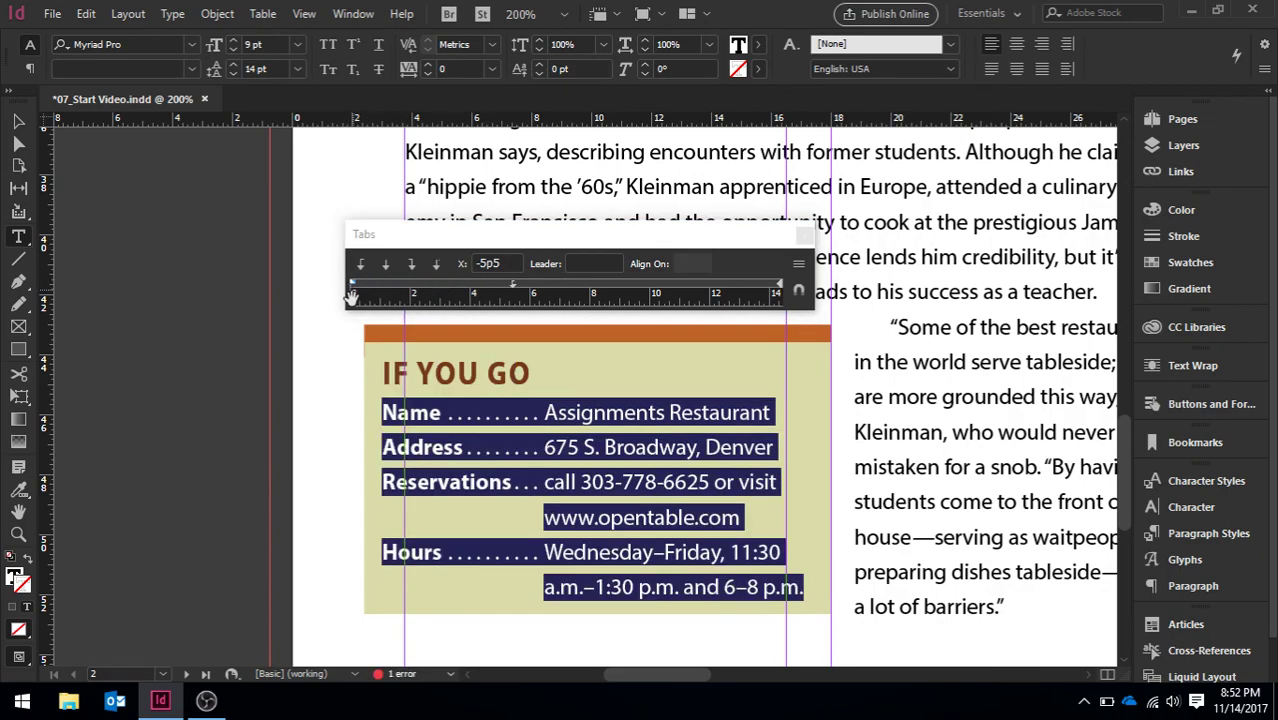
click(398, 234)
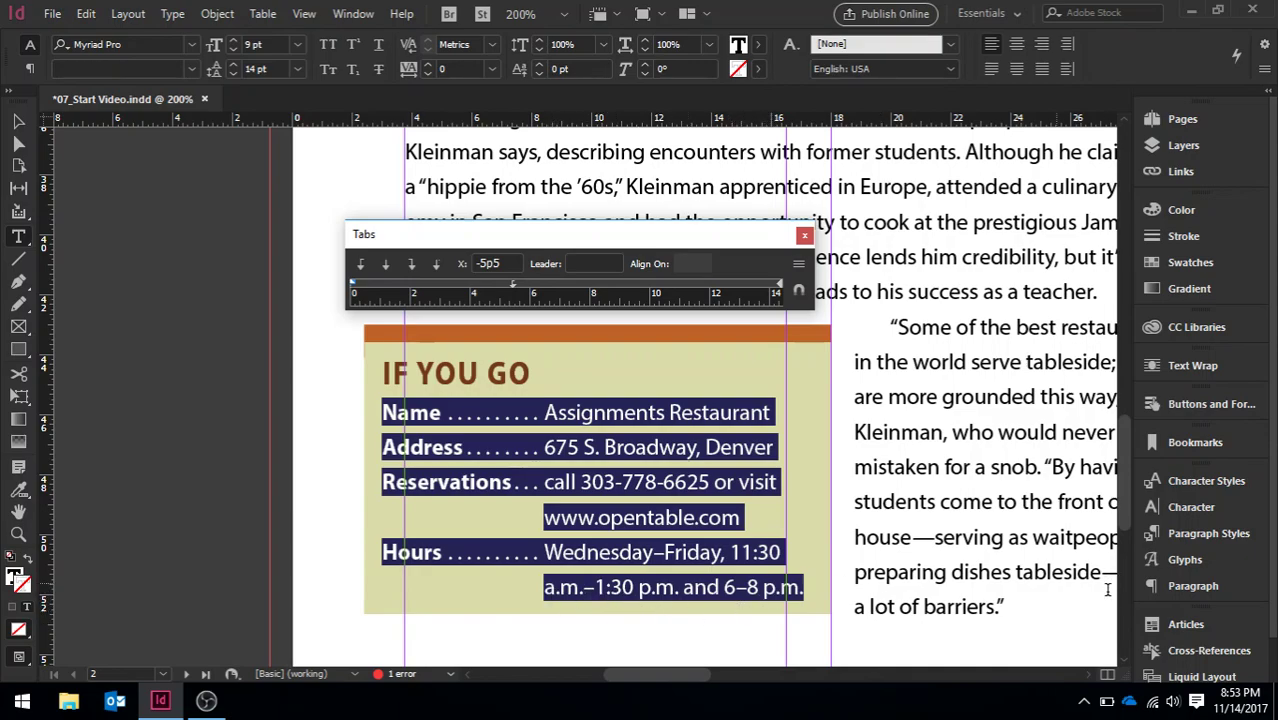
click(1191, 581)
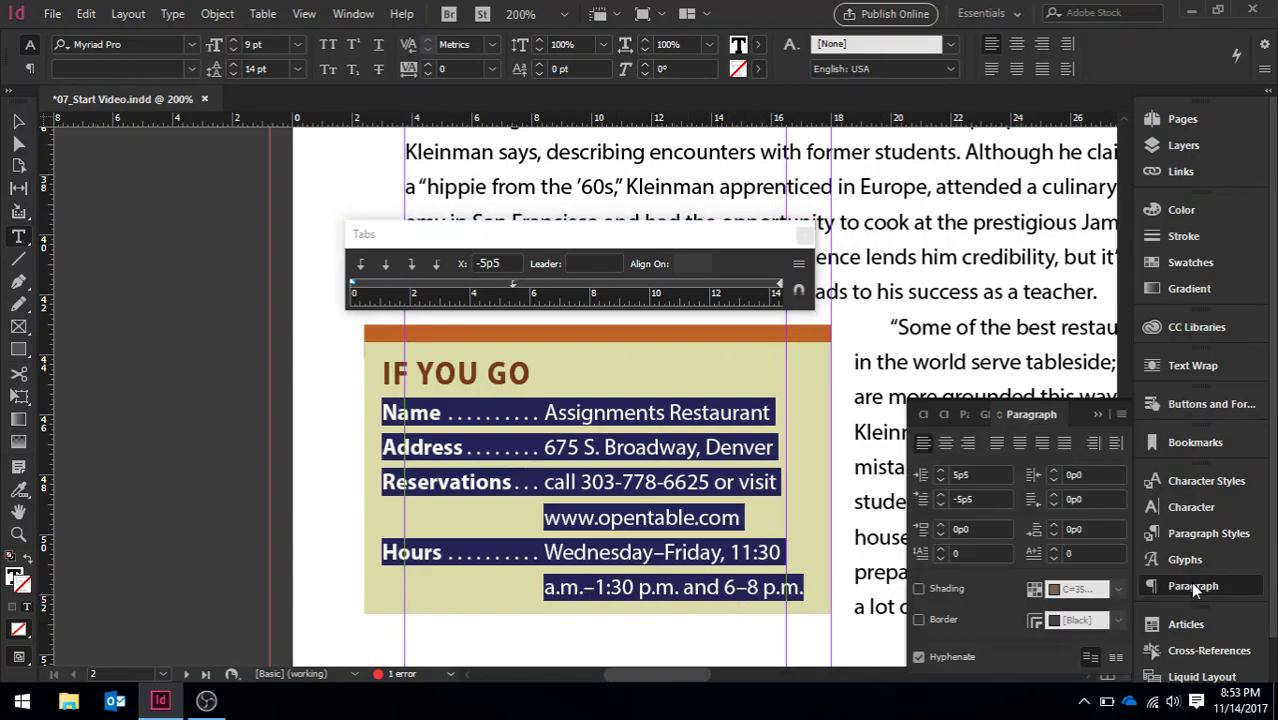